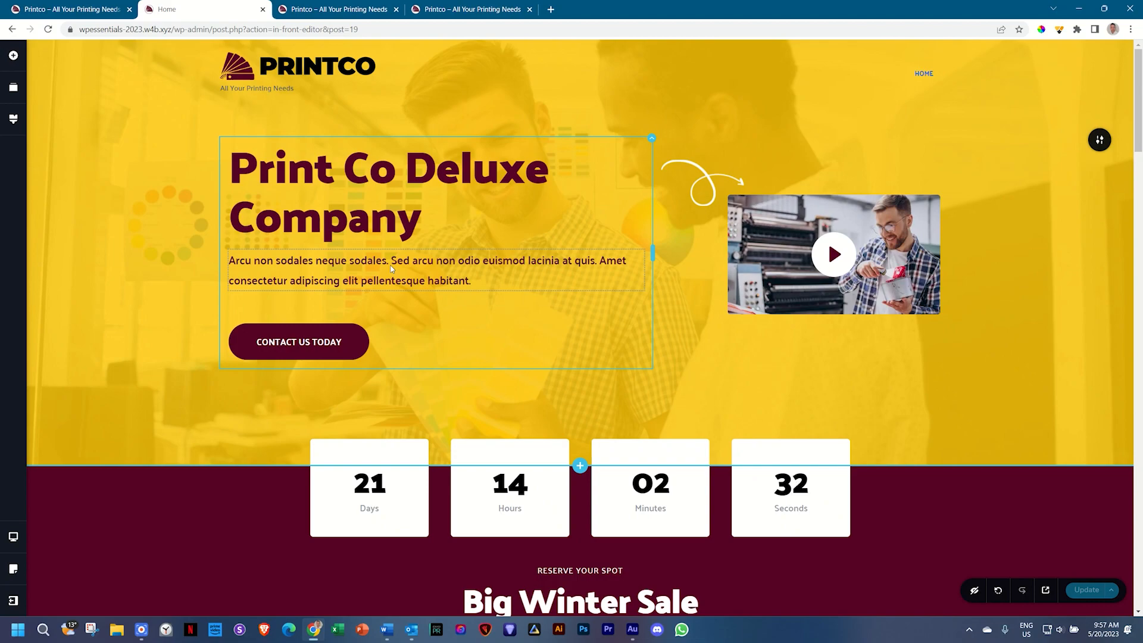
Switch the home page editor from the desktop layout to the tablet layout.
scroll(170, 277, "down", 2)
scroll(170, 277, "down", 1)
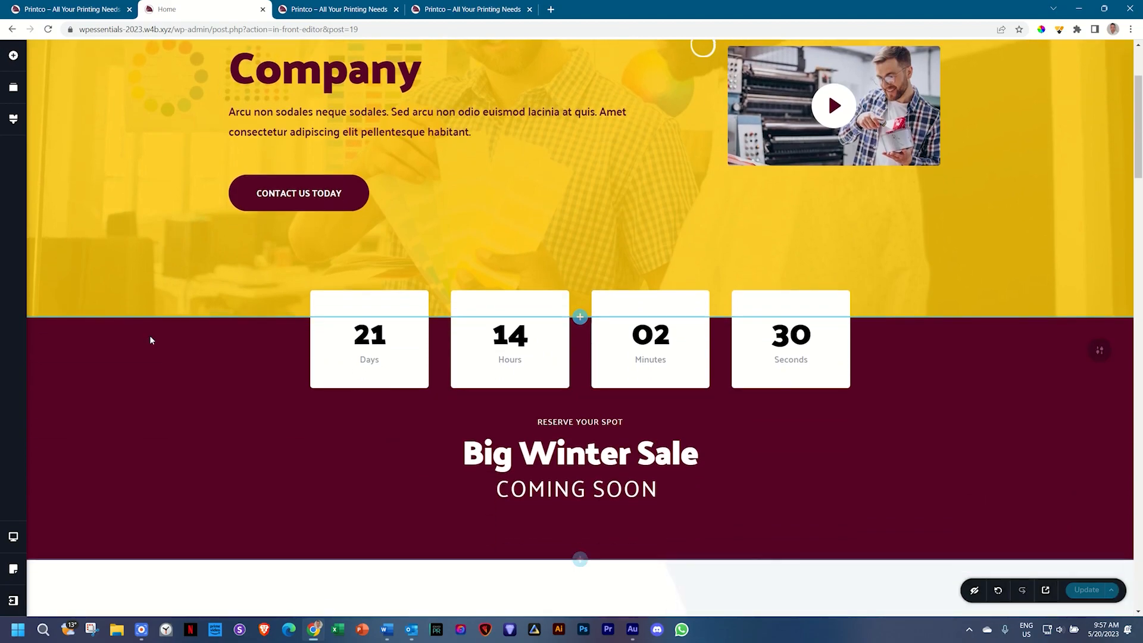
scroll(149, 335, "up", 3)
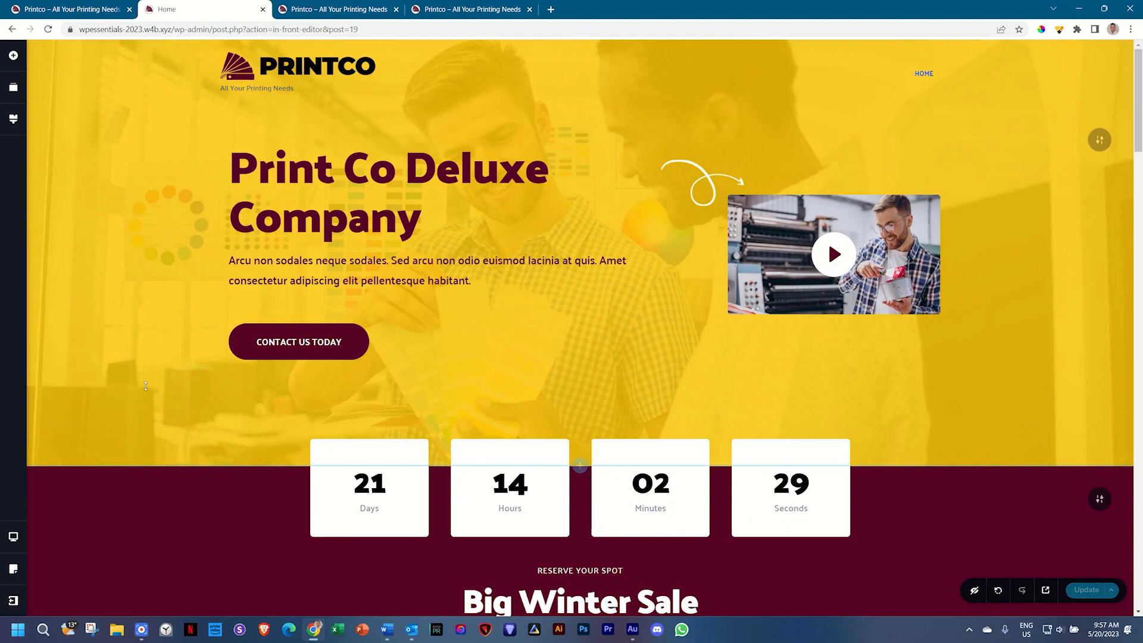
left_click(13, 537)
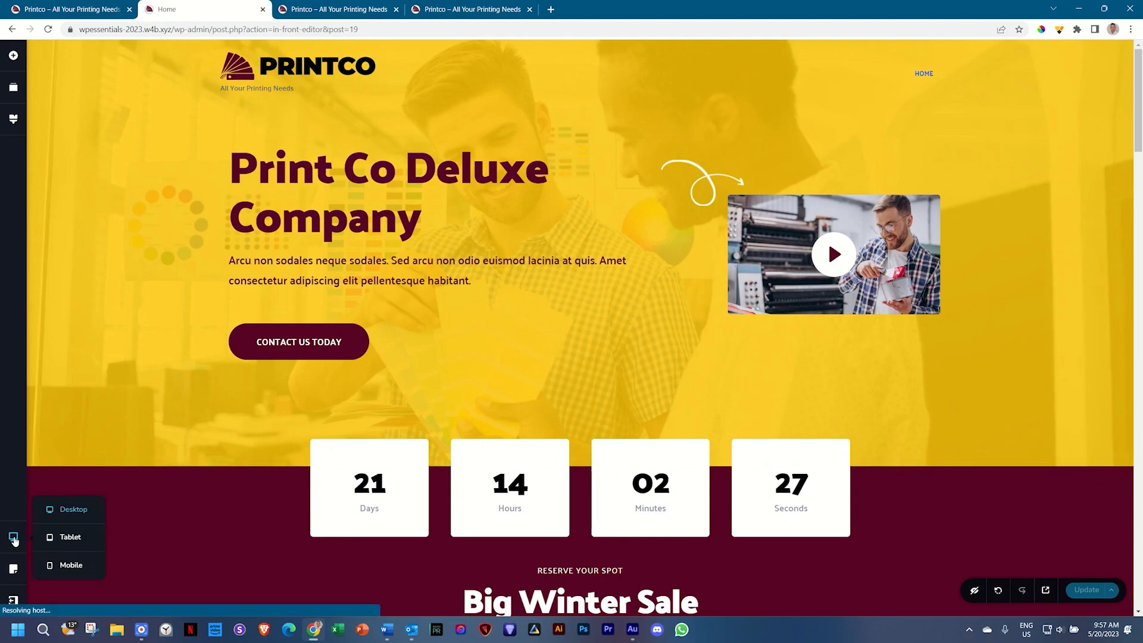
left_click(65, 537)
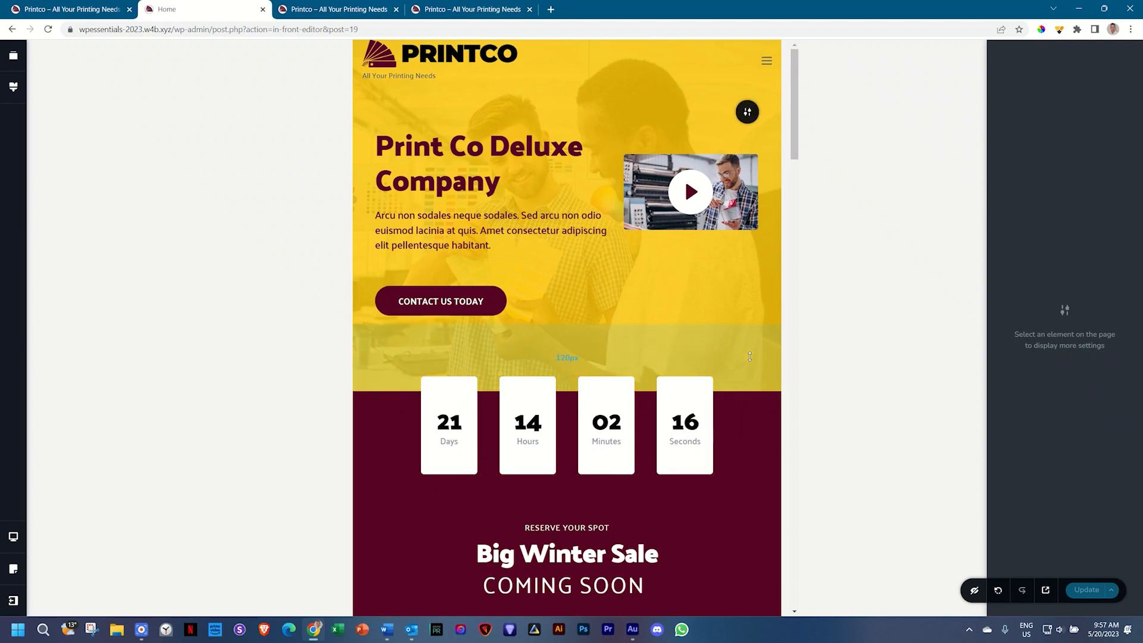
Reduce the hero section's bottom padding and shorten the spacer above the Print Co Deluxe Company heading.
left_click_drag(749, 355, 752, 329)
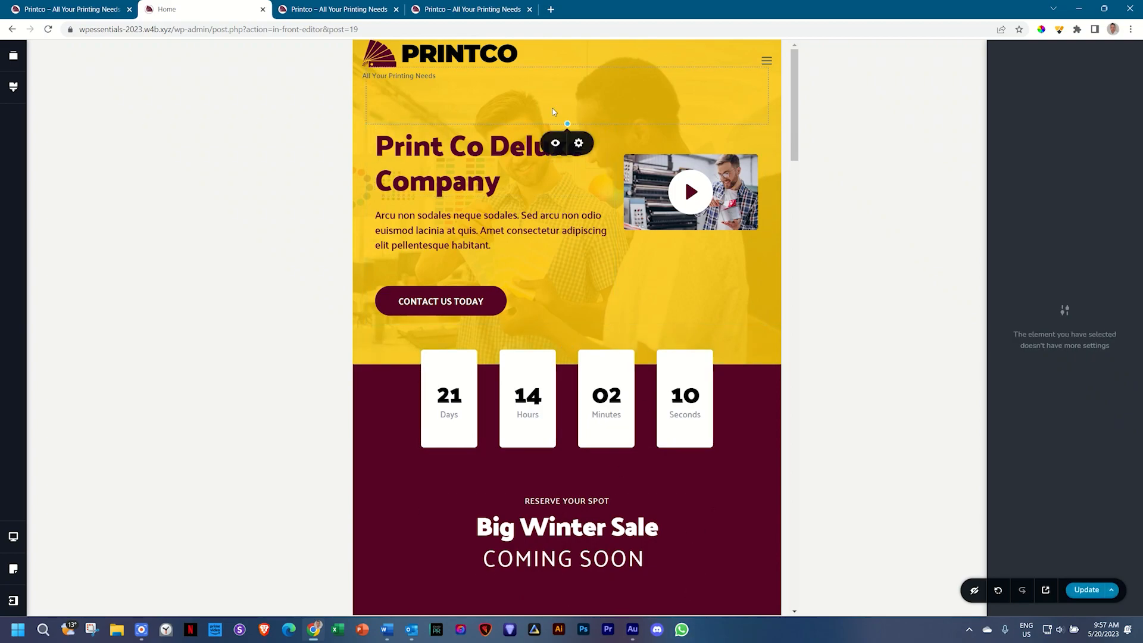
left_click_drag(570, 119, 568, 99)
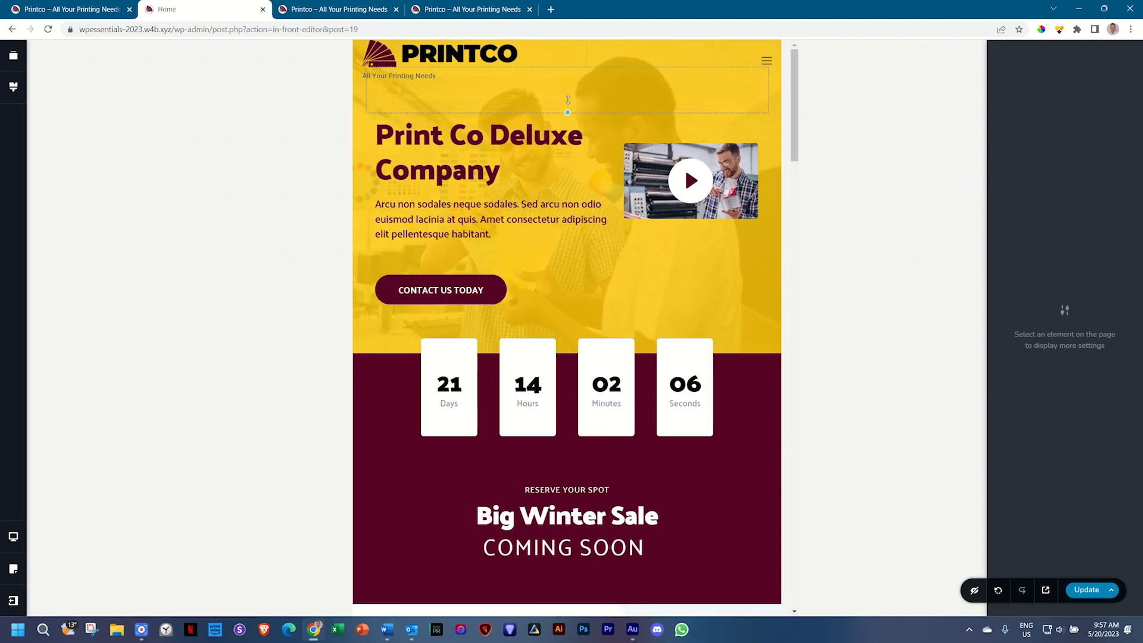
left_click(569, 110)
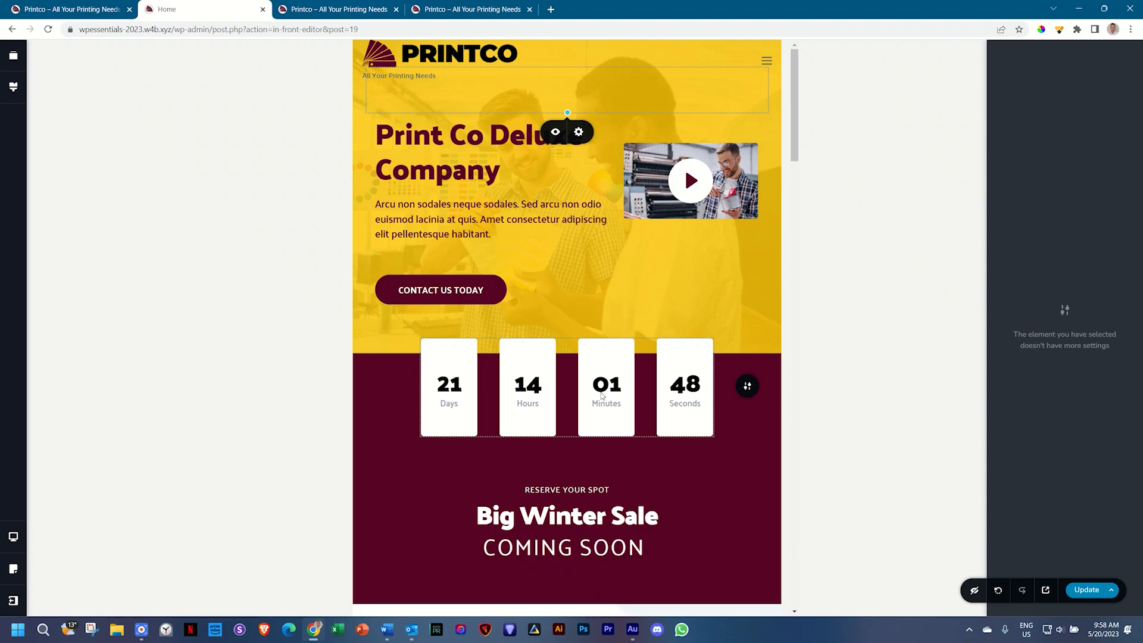
Set the countdown timer's height to 115 px.
left_click(457, 365)
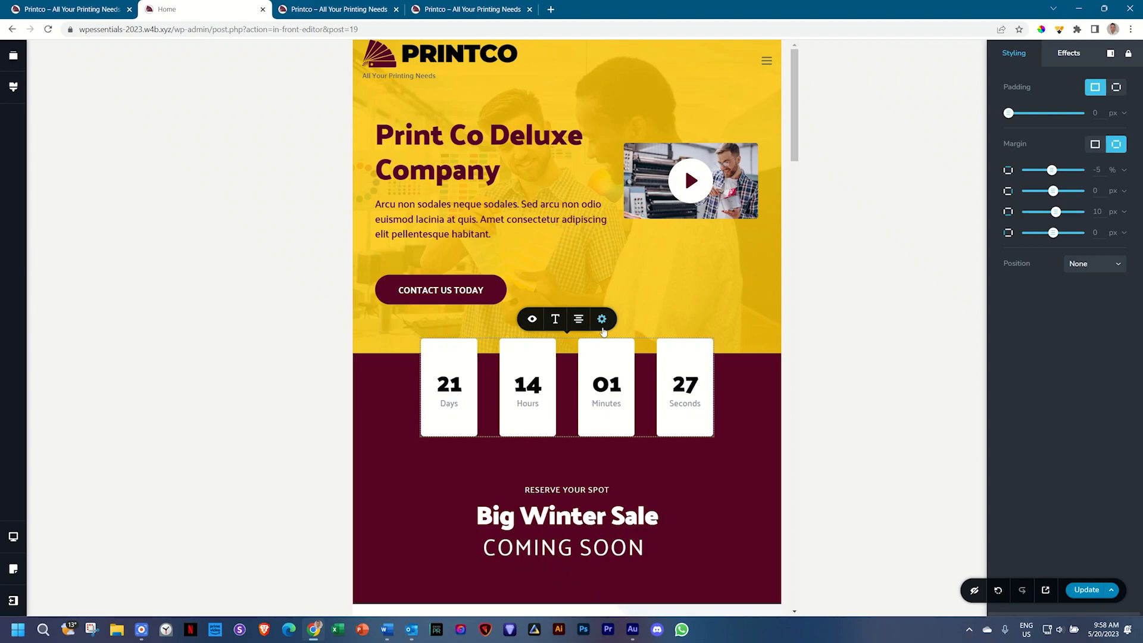
left_click(603, 326)
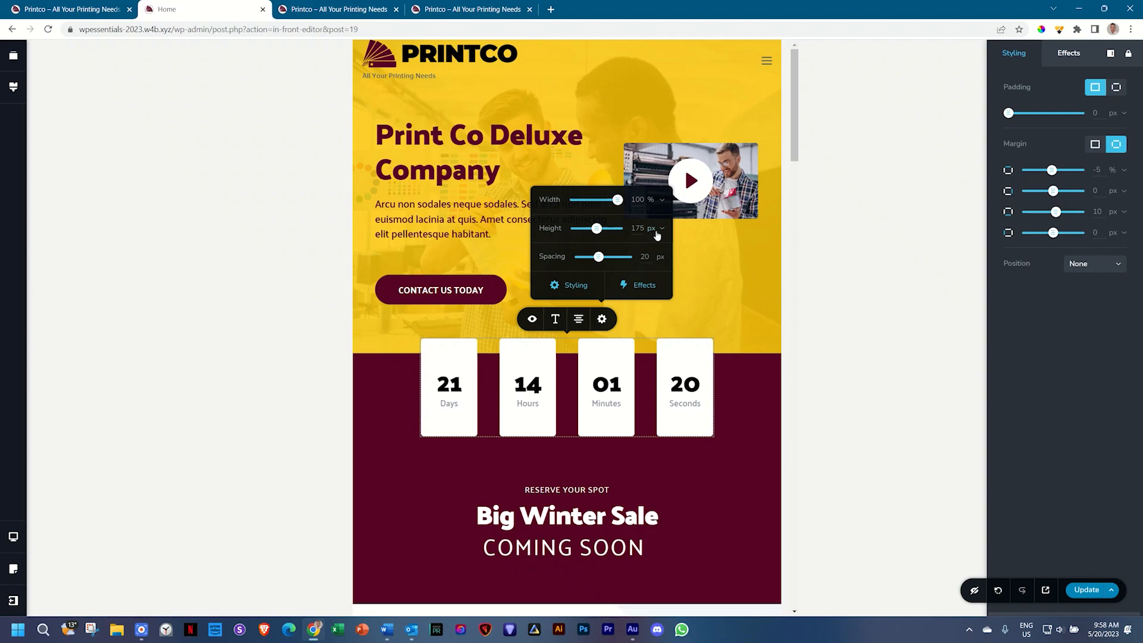
left_click_drag(596, 229, 587, 230)
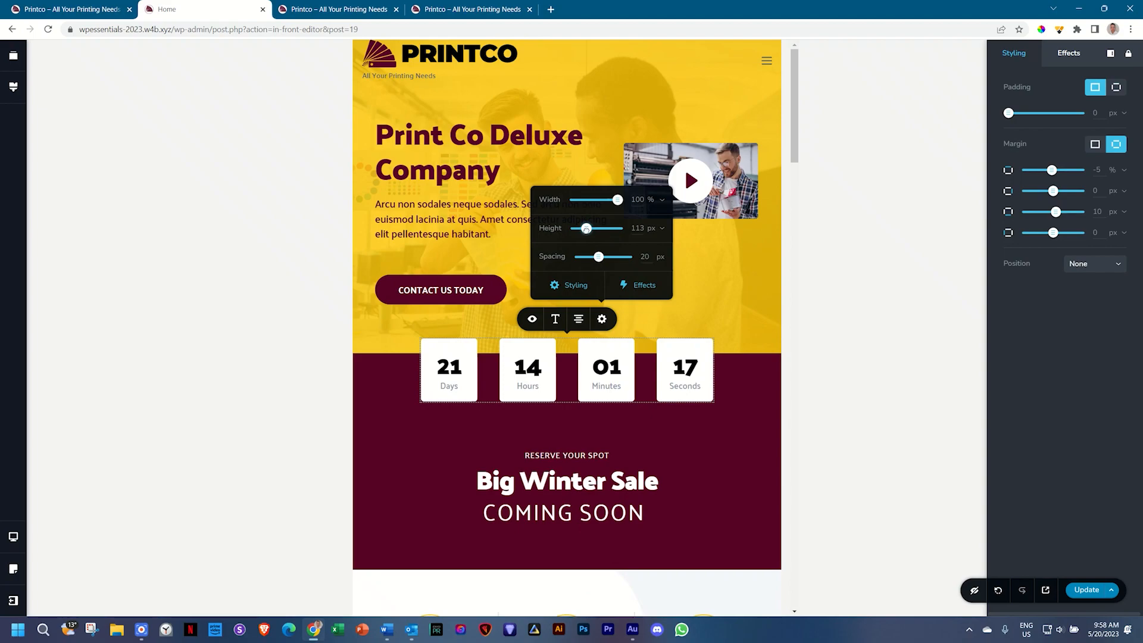
double_click(638, 228)
type("115")
left_click(736, 376)
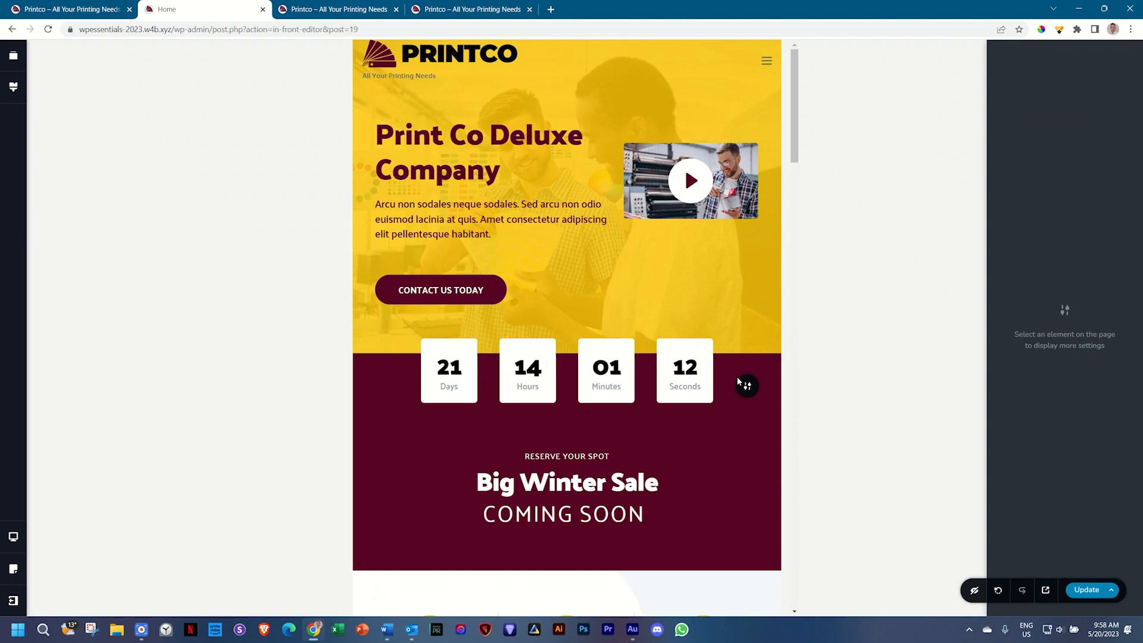
Shorten the spacer between the countdown timer and the Reserve Your Spot text.
scroll(737, 376, "down", 3)
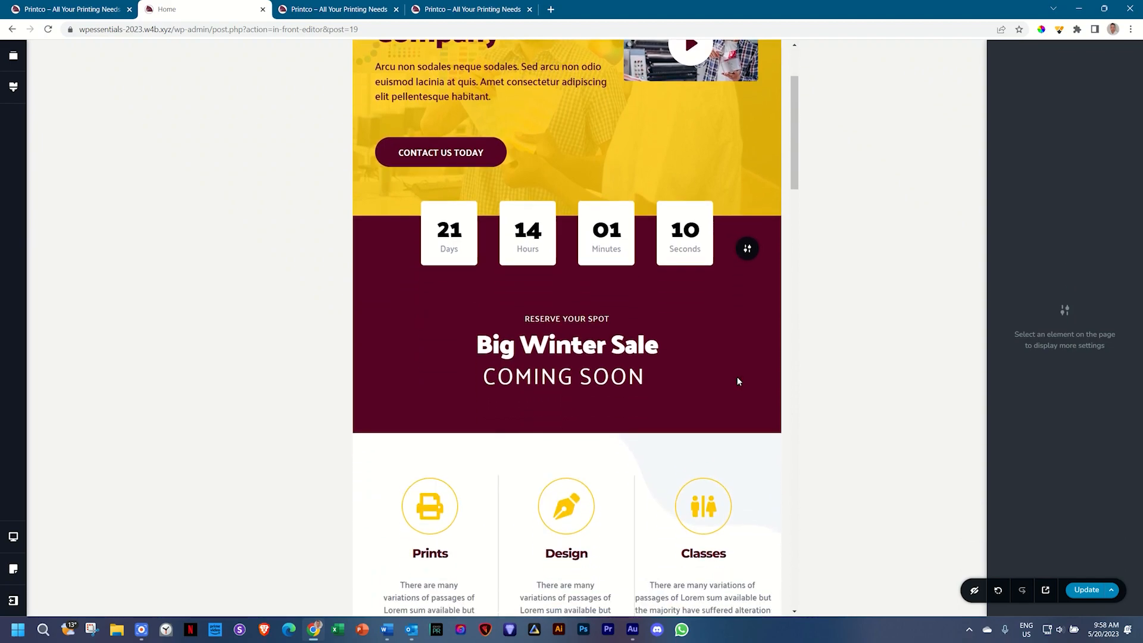
left_click(571, 283)
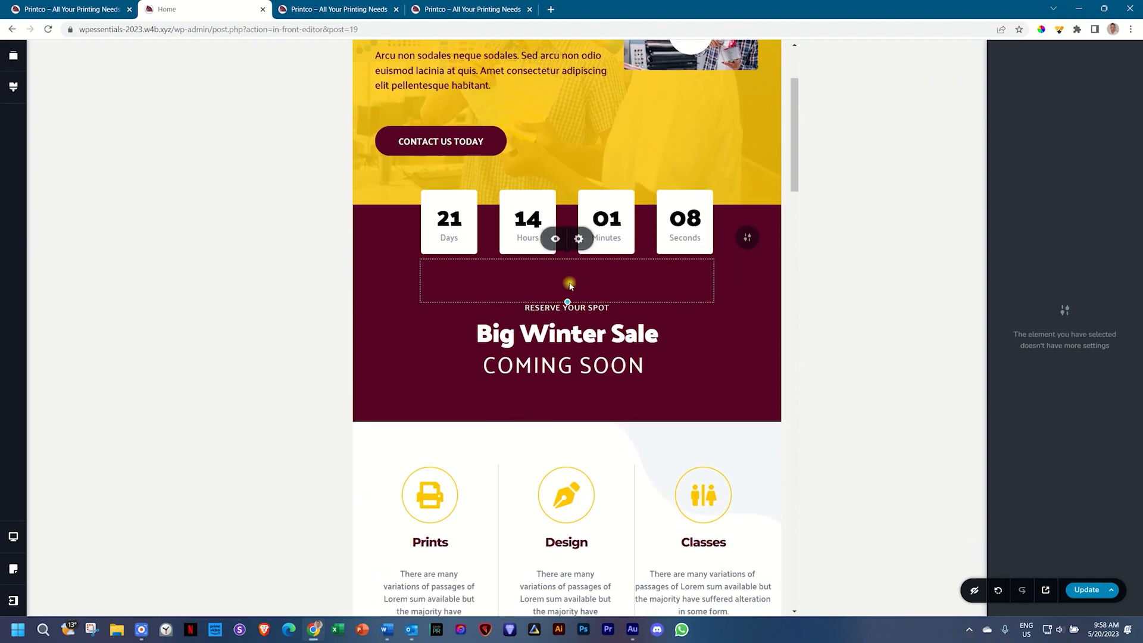
left_click_drag(566, 301, 566, 288)
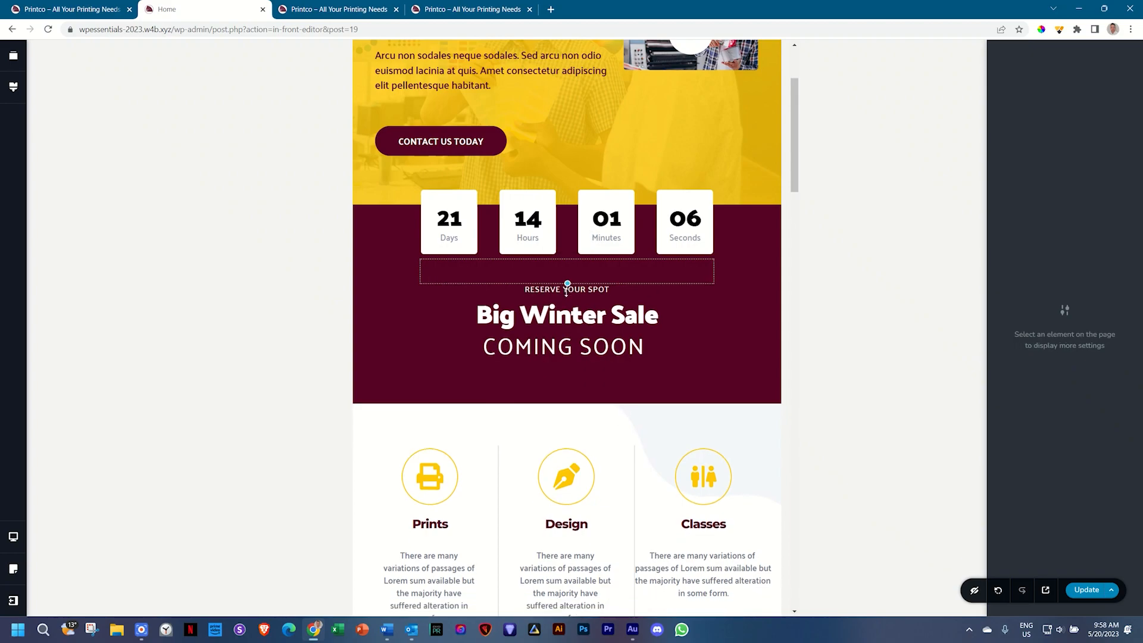
Compare the padding of the Design and Classes columns, and apply the Design column's copied styles to the Classes column.
scroll(684, 329, "down", 5)
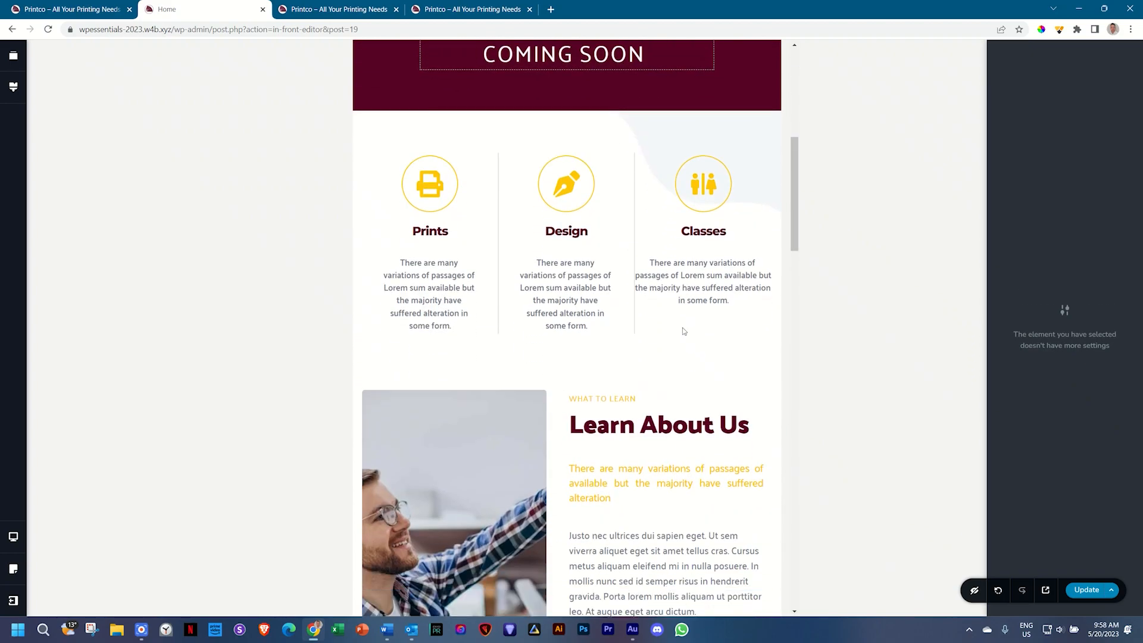
left_click(681, 327)
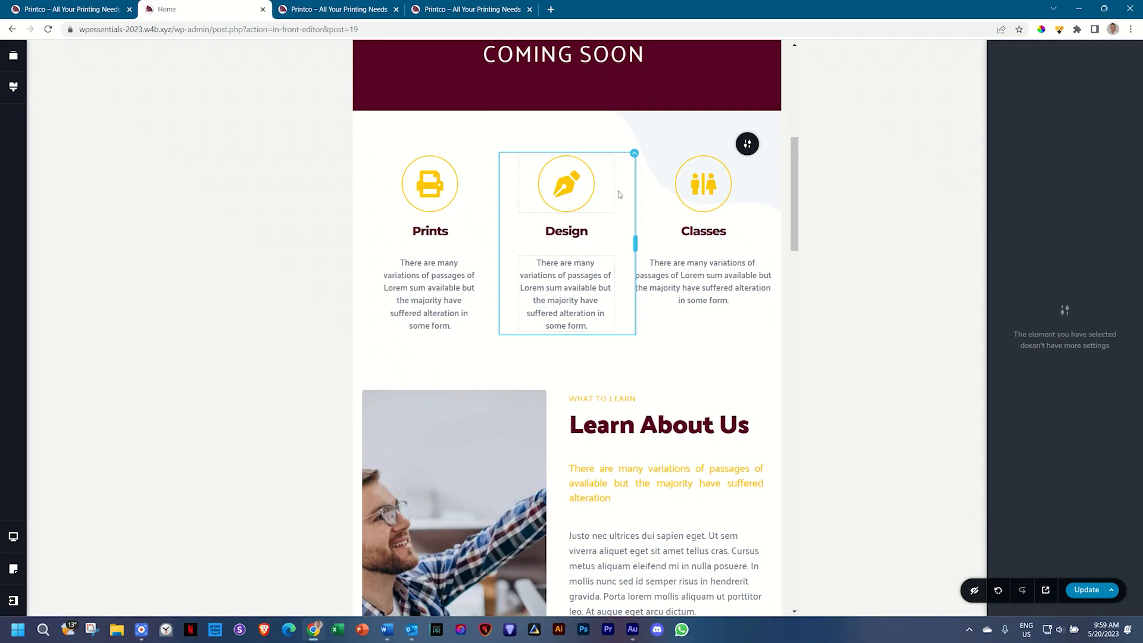
left_click(635, 155)
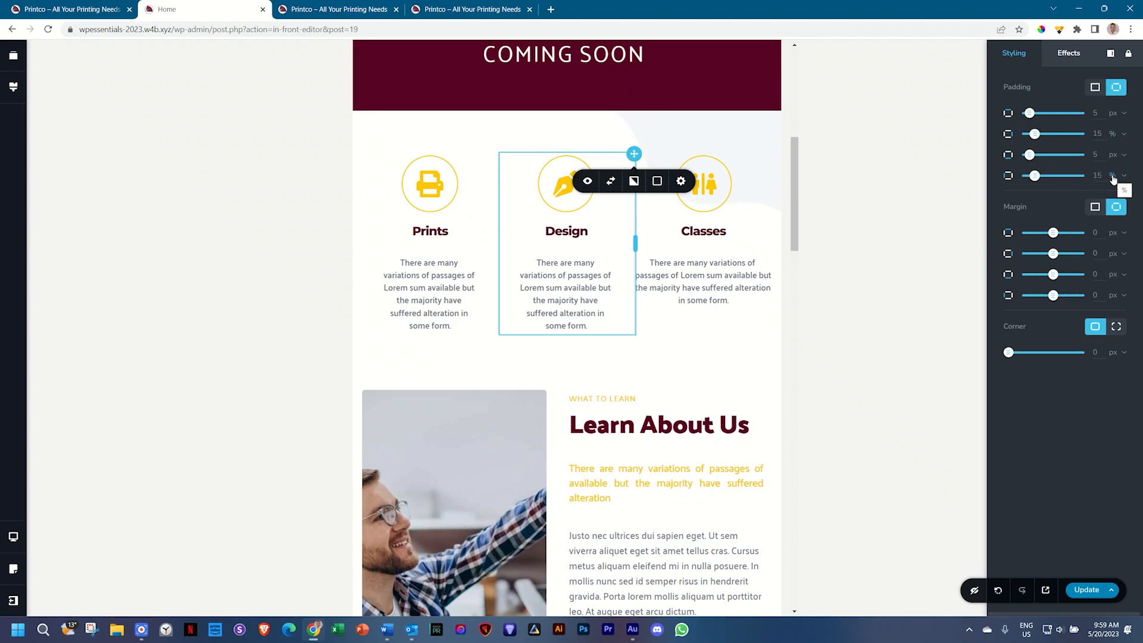
left_click(771, 153)
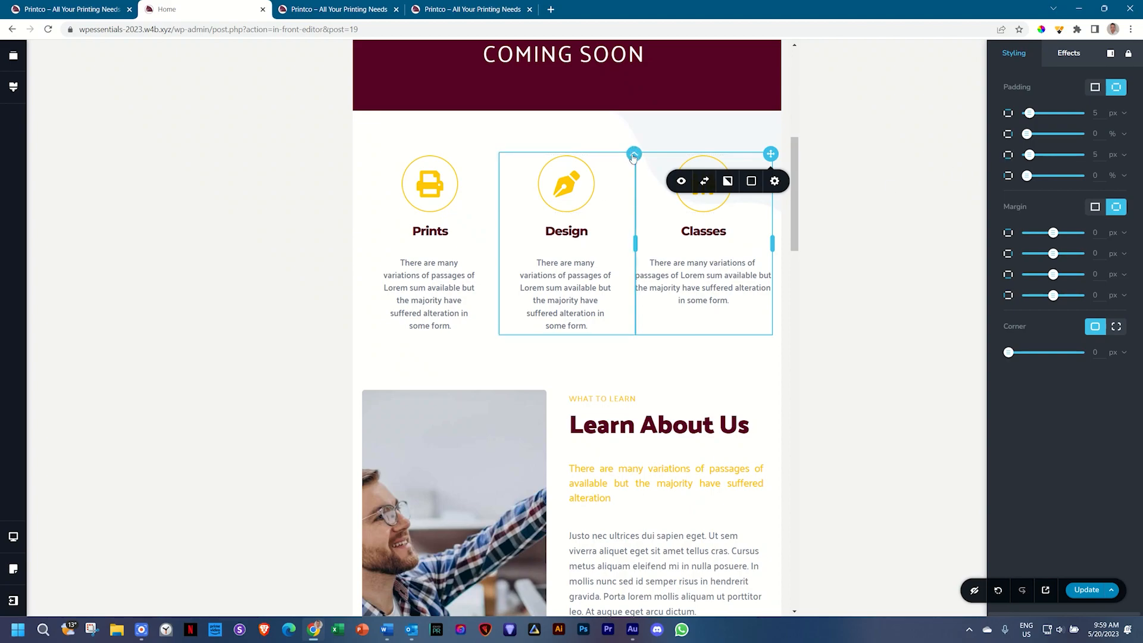
left_click(634, 156)
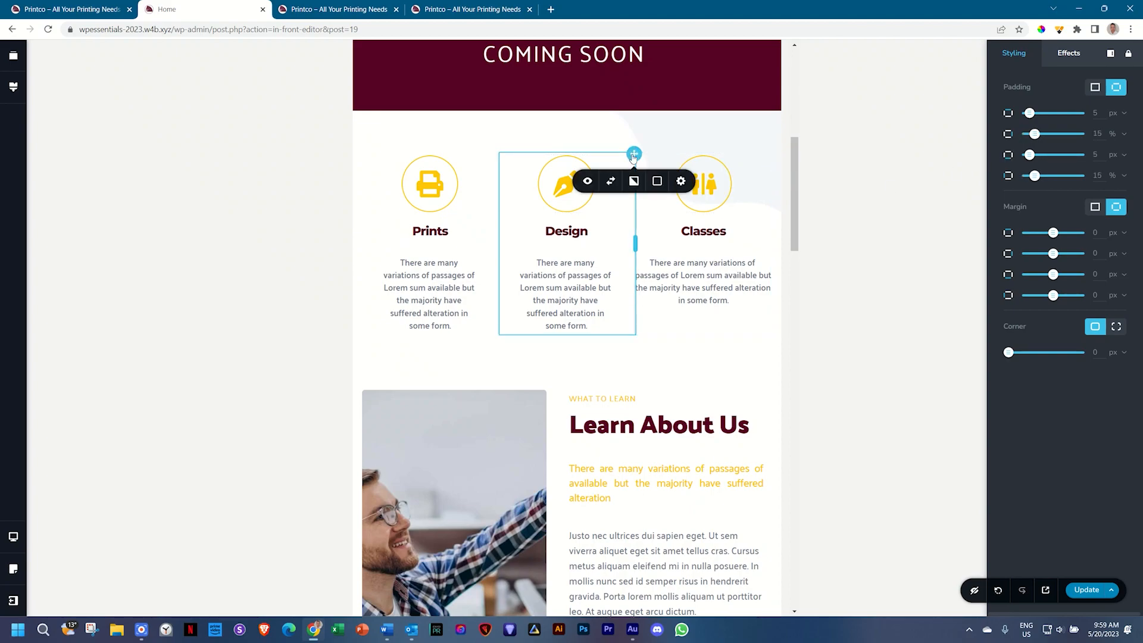
right_click(633, 156)
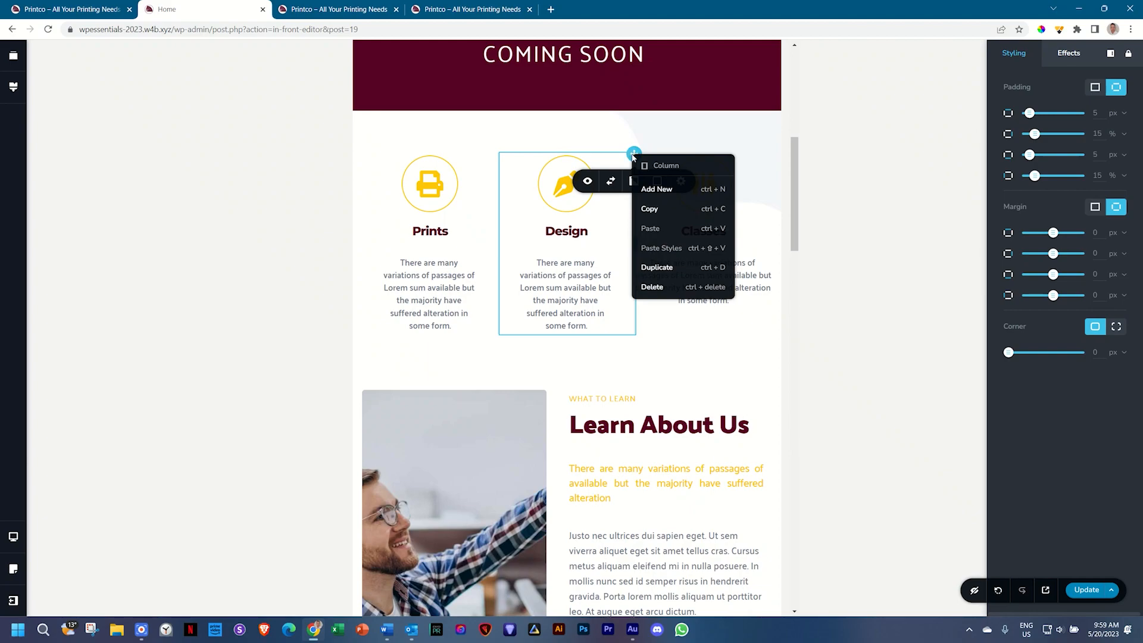
left_click(648, 209)
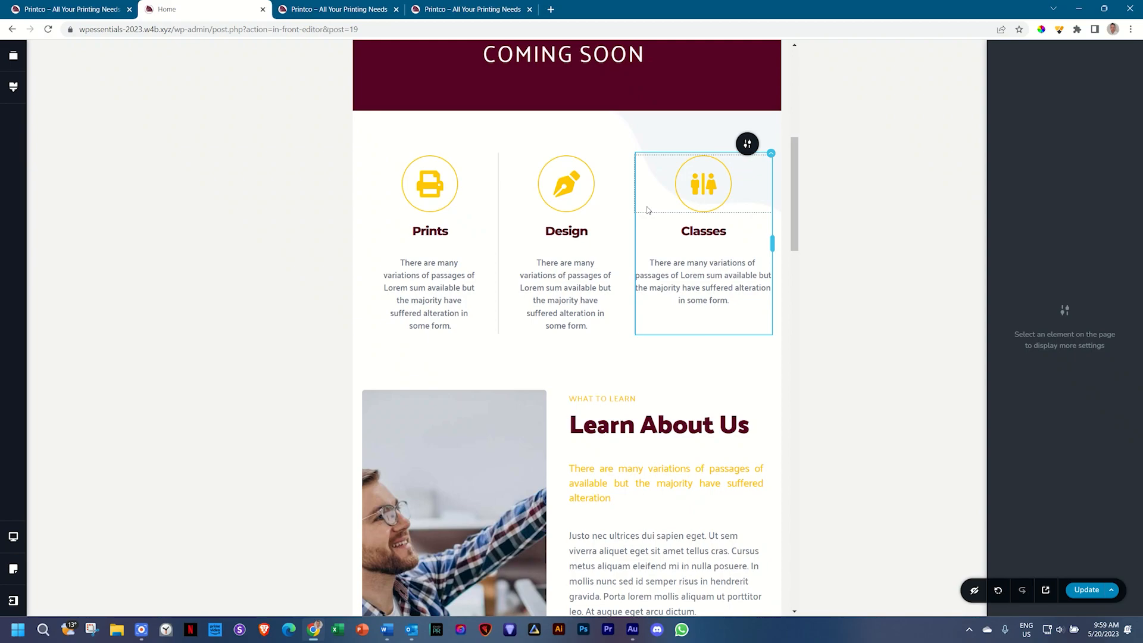
left_click(771, 155)
right_click(771, 155)
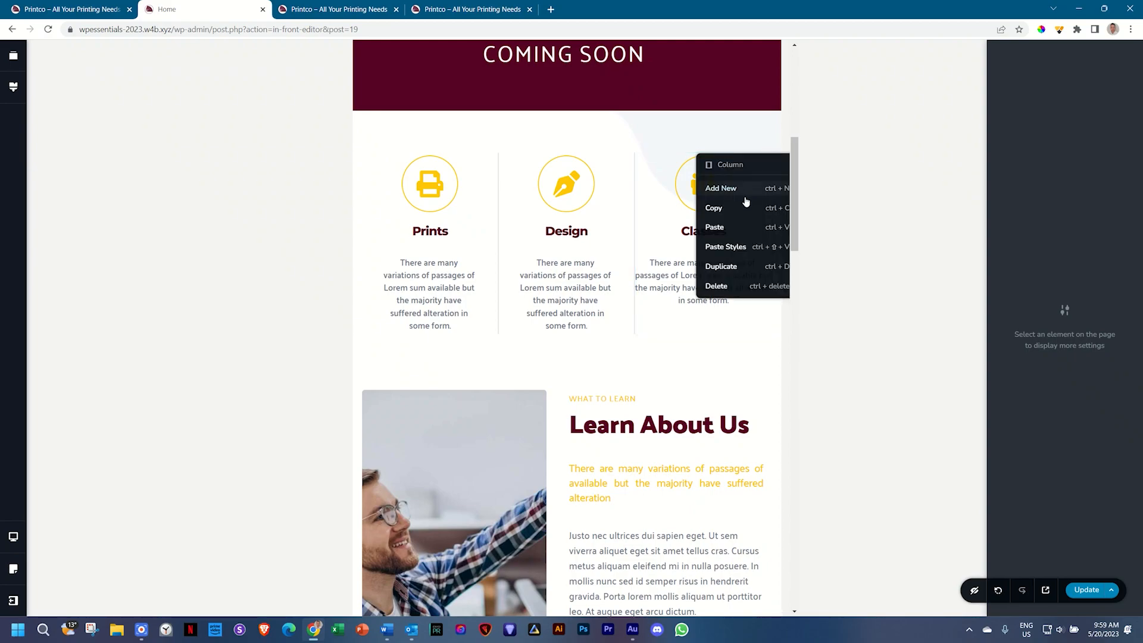
left_click(726, 247)
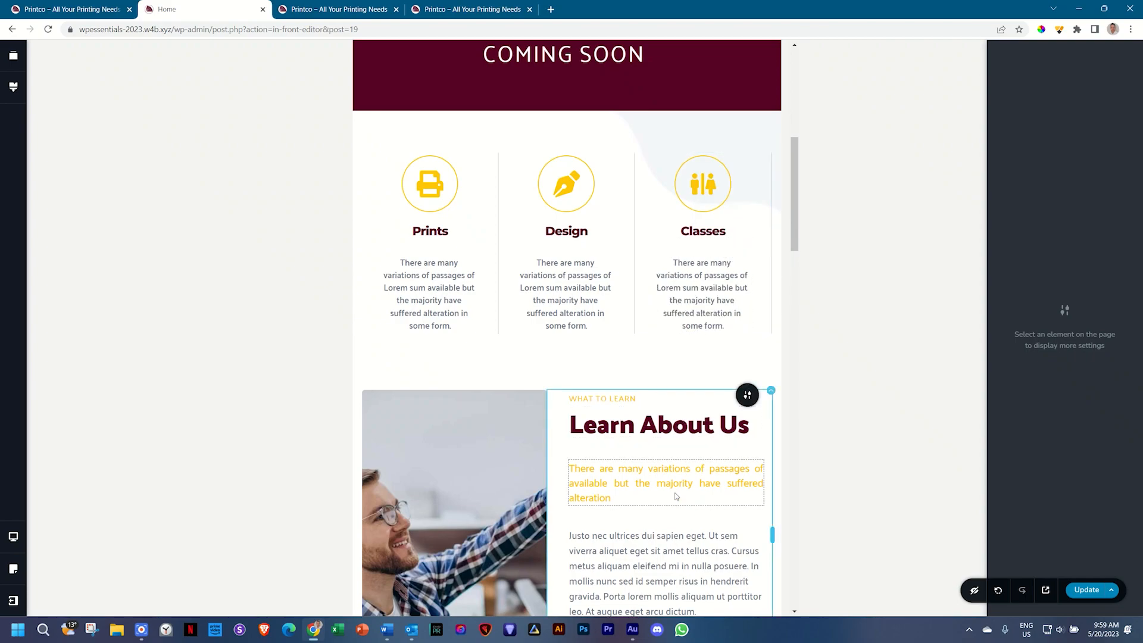
Left-align the yellow introductory paragraph under the Learn About Us heading.
scroll(651, 311, "down", 1)
scroll(651, 311, "down", 1)
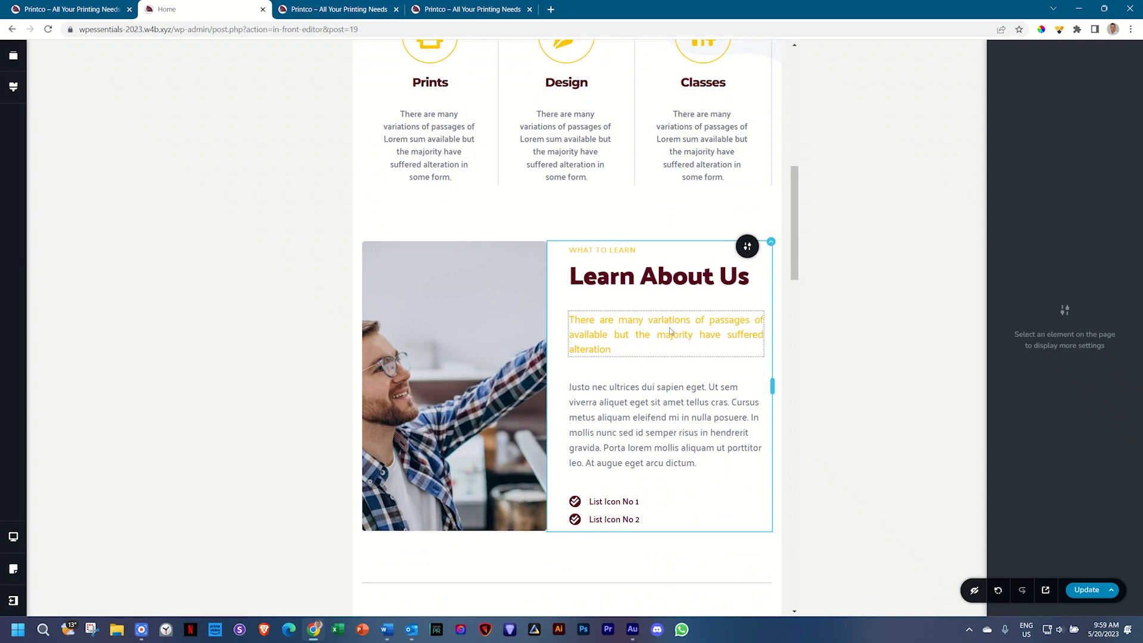
scroll(672, 332, "down", 1)
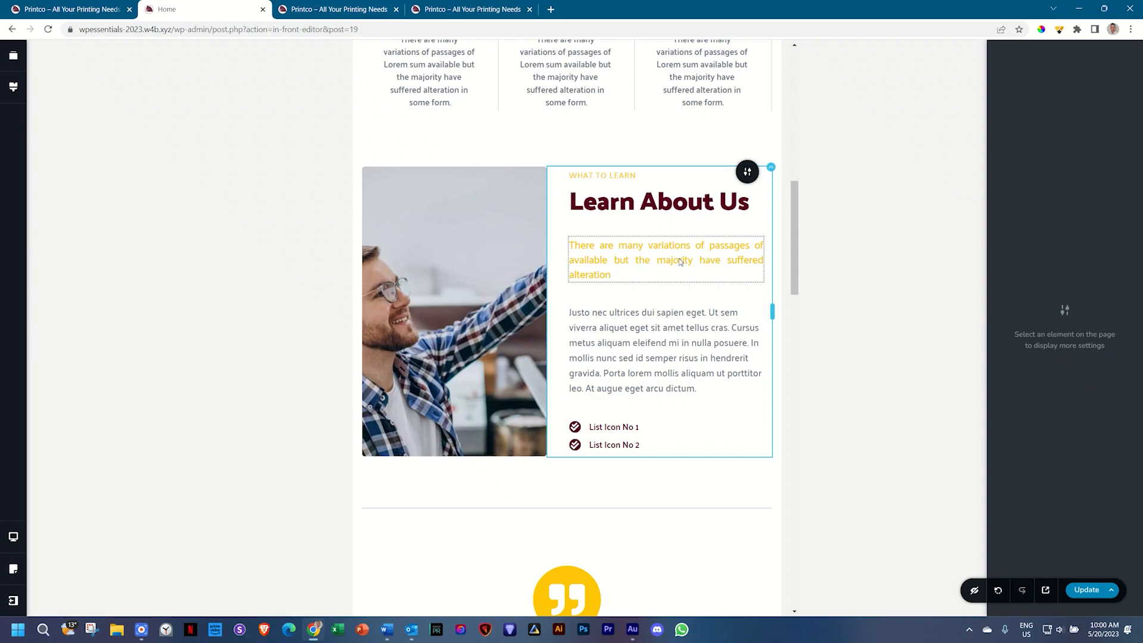
left_click(681, 262)
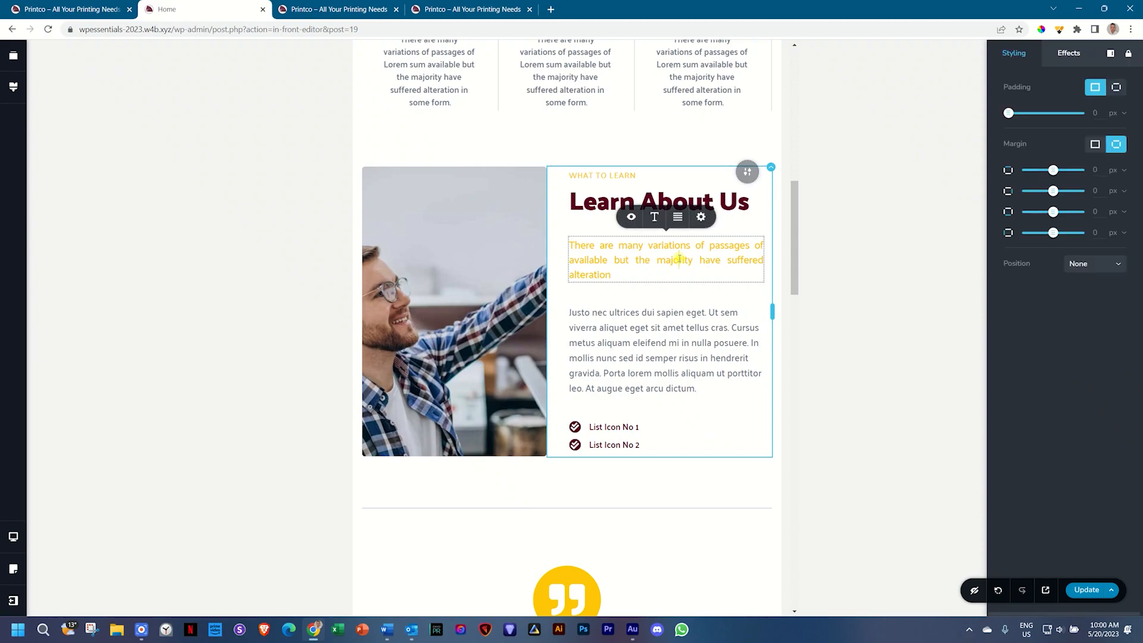
left_click(677, 219)
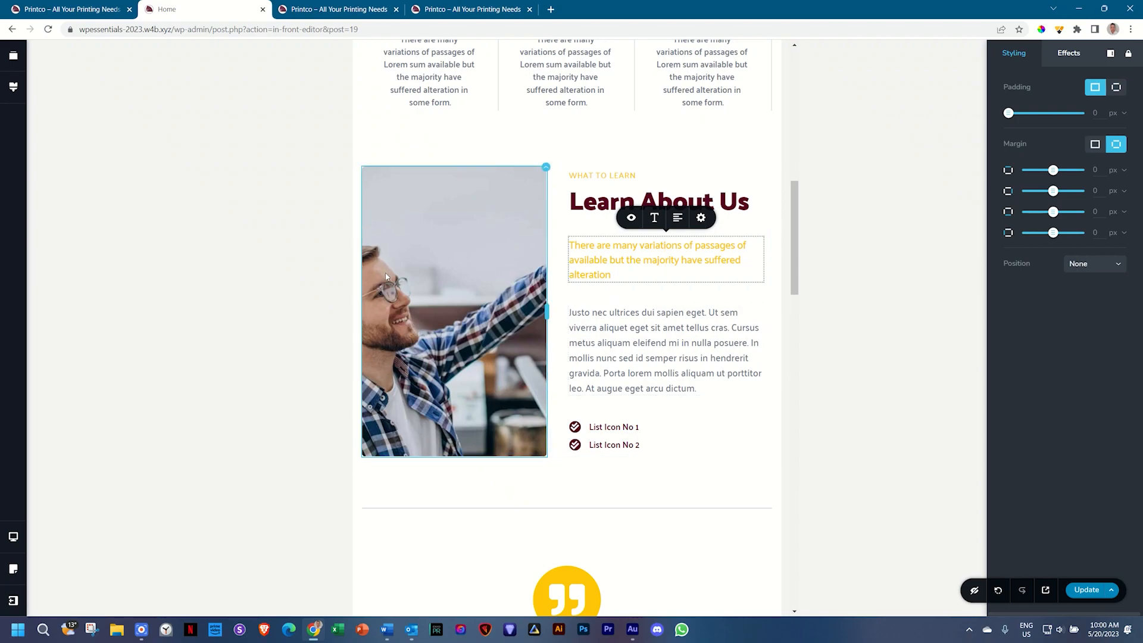
Left-align the description paragraph in the Owner section.
scroll(516, 280, "down", 7)
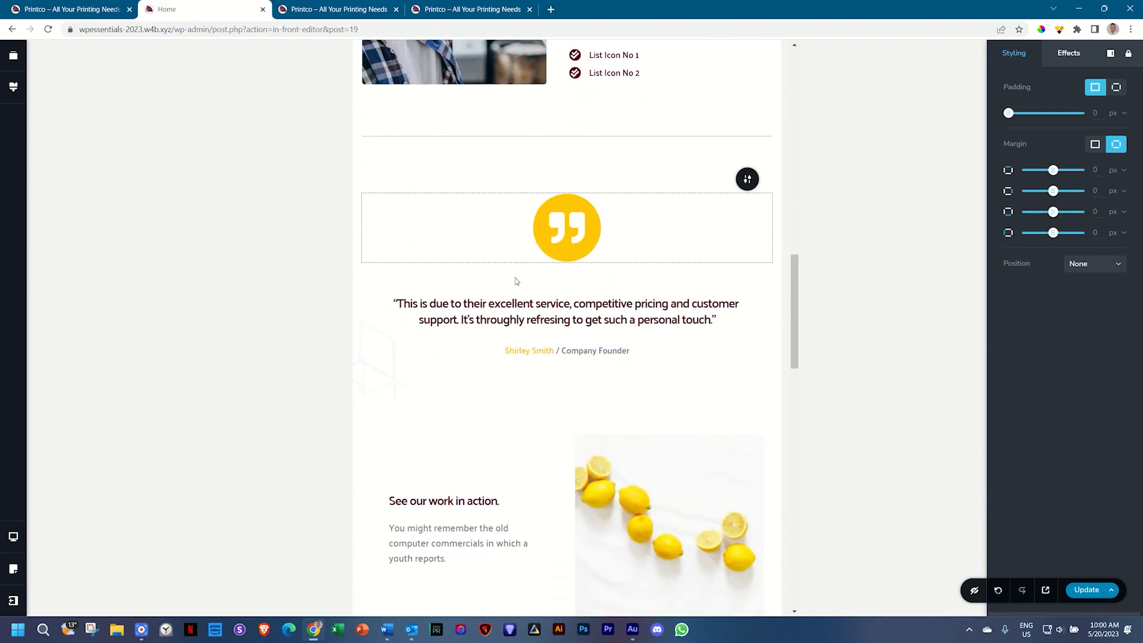
scroll(516, 277, "down", 4)
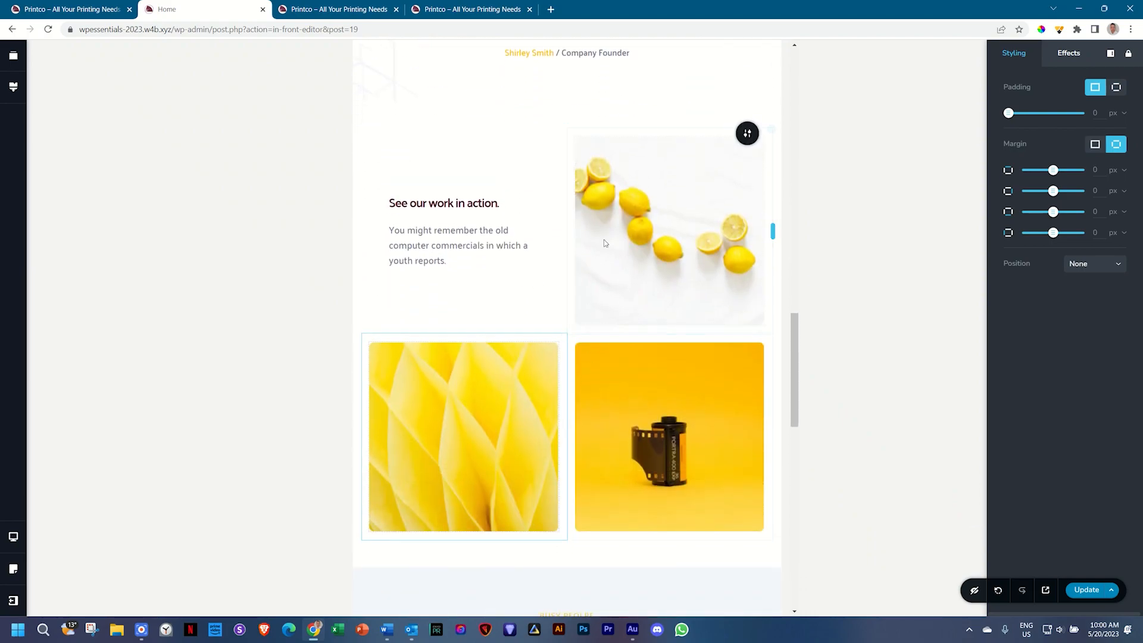
scroll(602, 396, "down", 5)
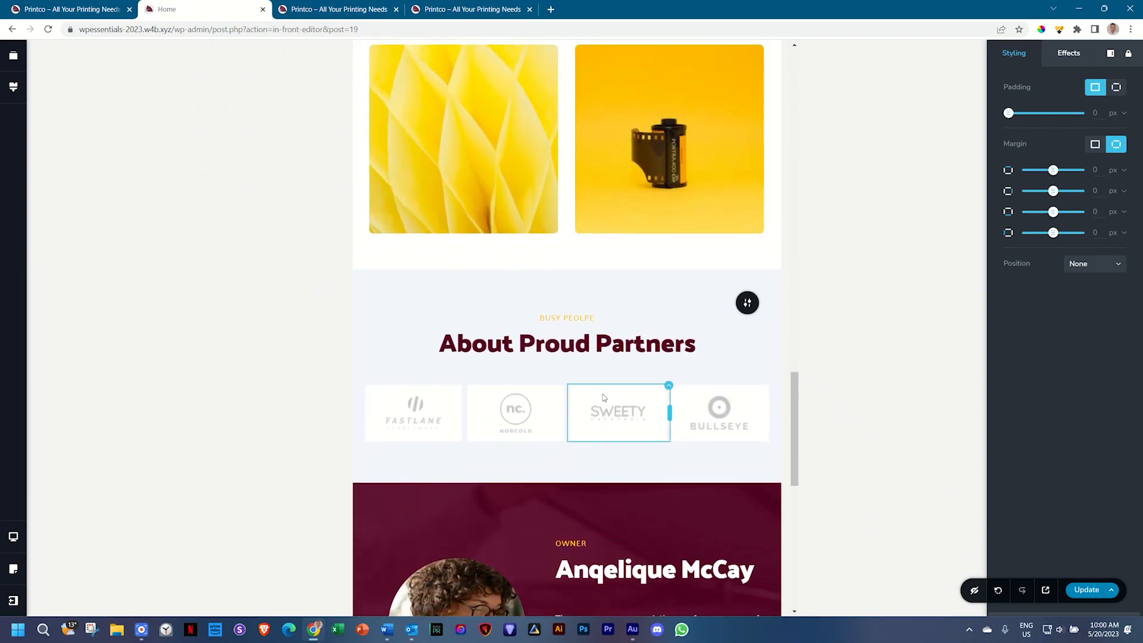
scroll(604, 383, "down", 5)
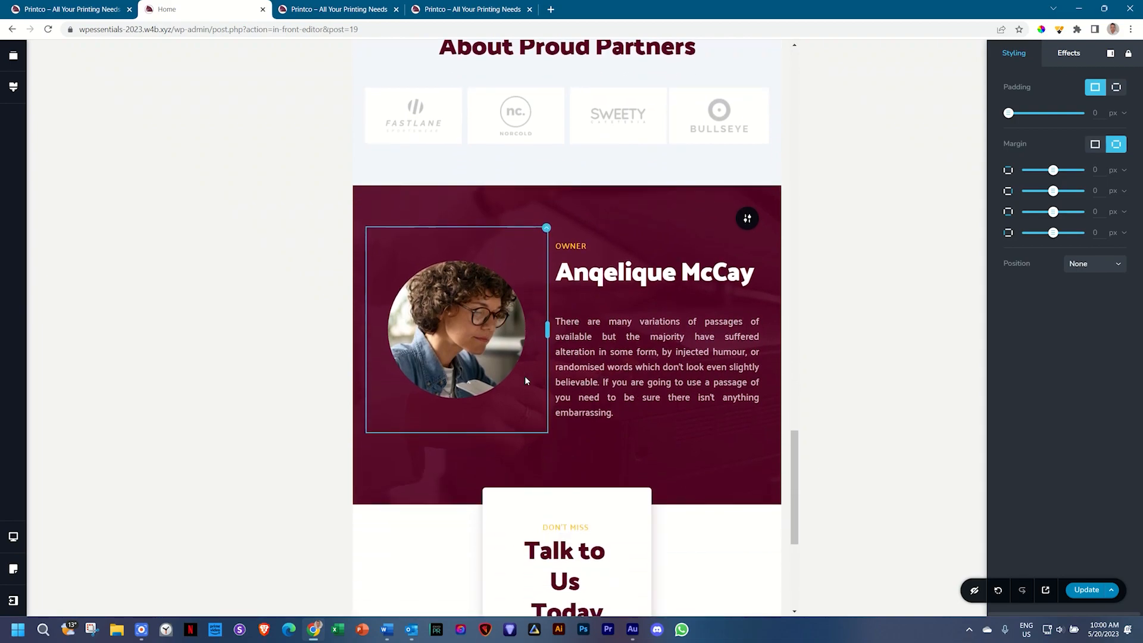
left_click(683, 355)
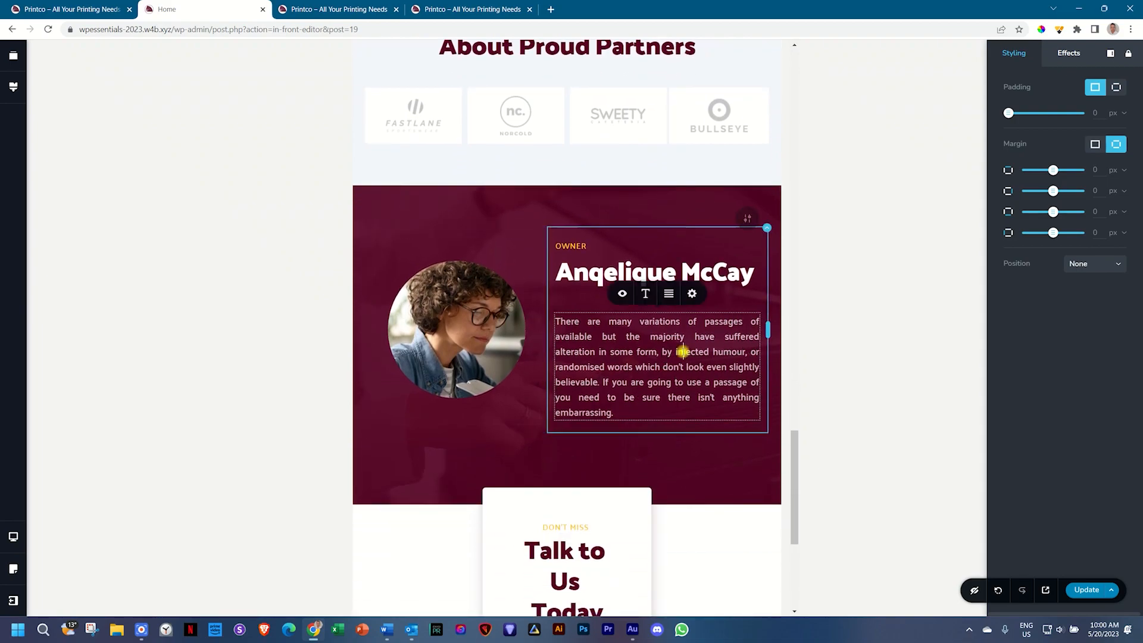
left_click(669, 297)
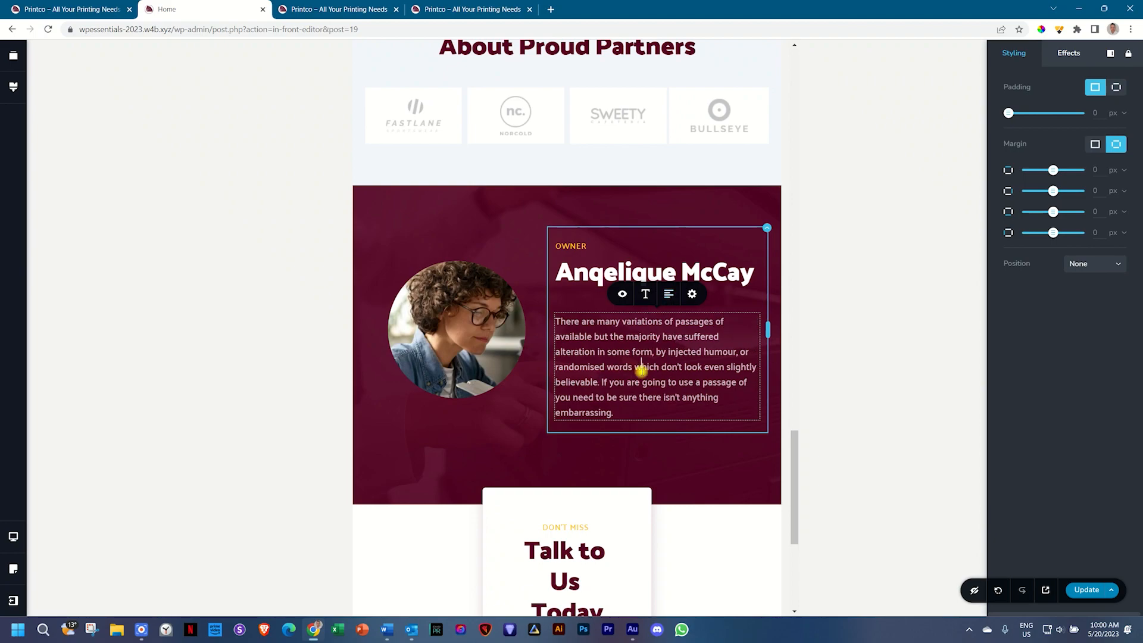
Set the width of the block holding the Talk to Us Today form to 60.
scroll(641, 369, "down", 5)
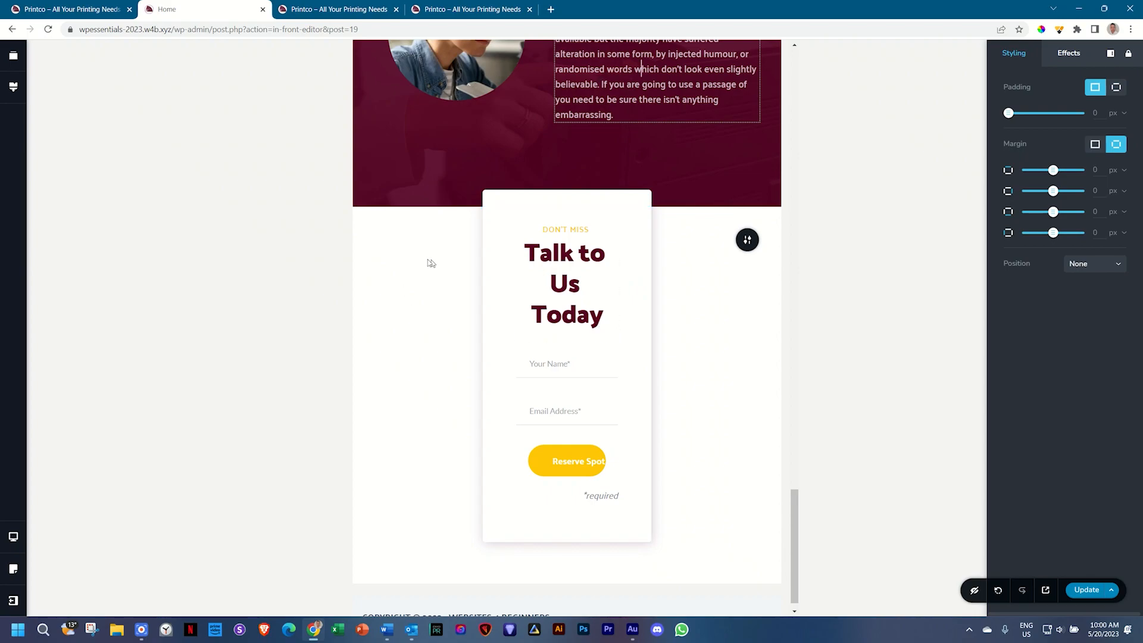
left_click(748, 249)
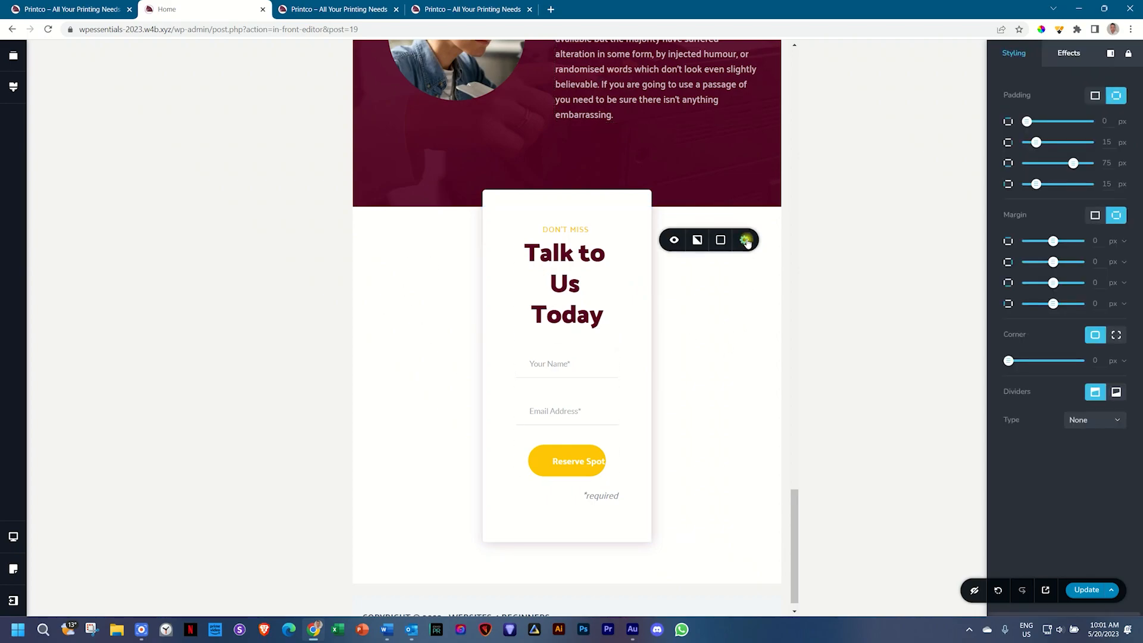
left_click(746, 240)
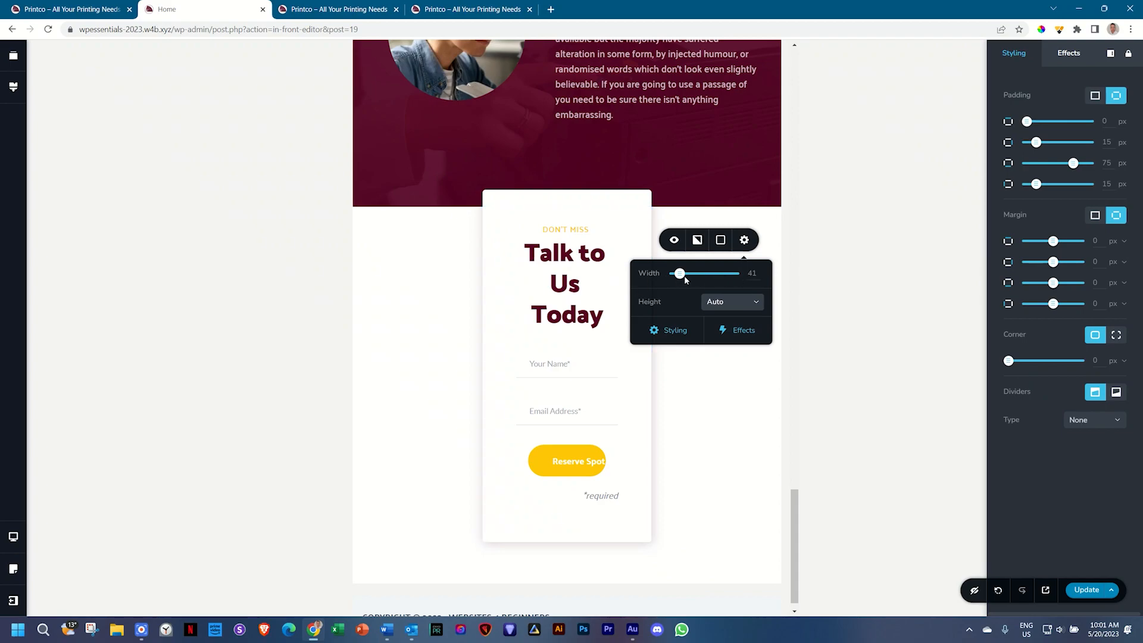
left_click_drag(680, 273, 704, 281)
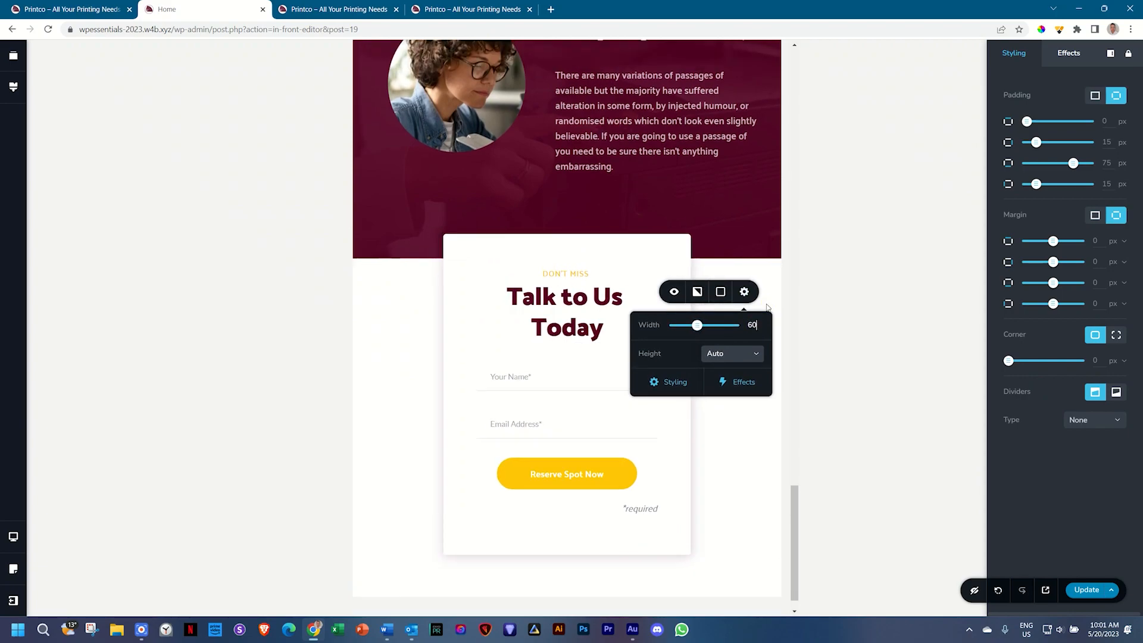
left_click(753, 426)
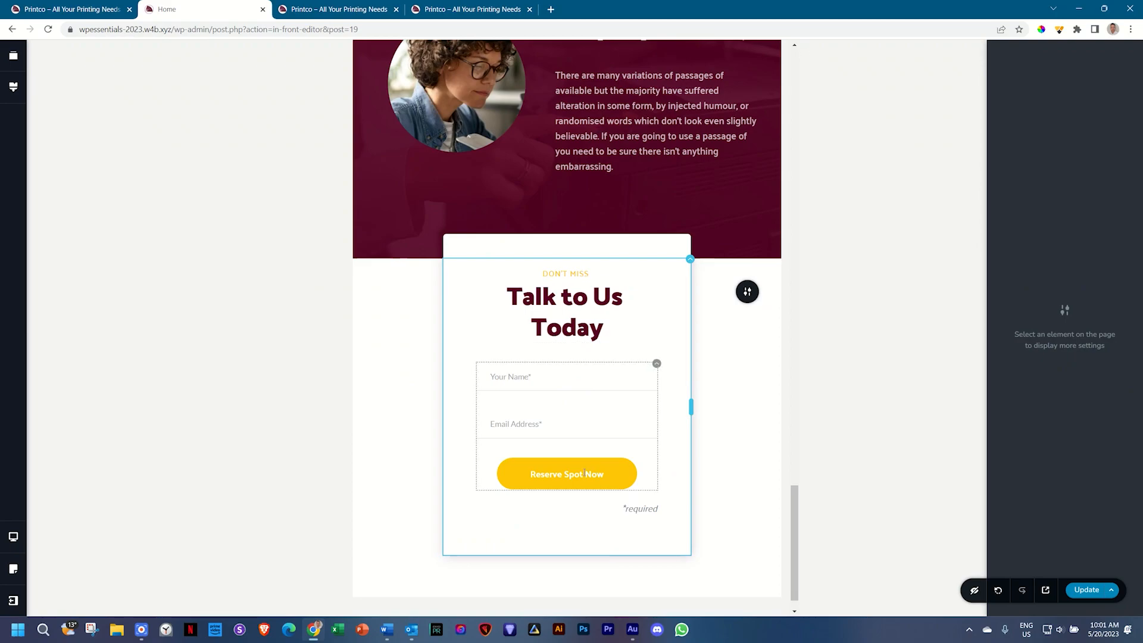
Review the whole home page in tablet view, from the contact form up to the header and through every section.
scroll(601, 477, "down", 1)
scroll(639, 500, "up", 4)
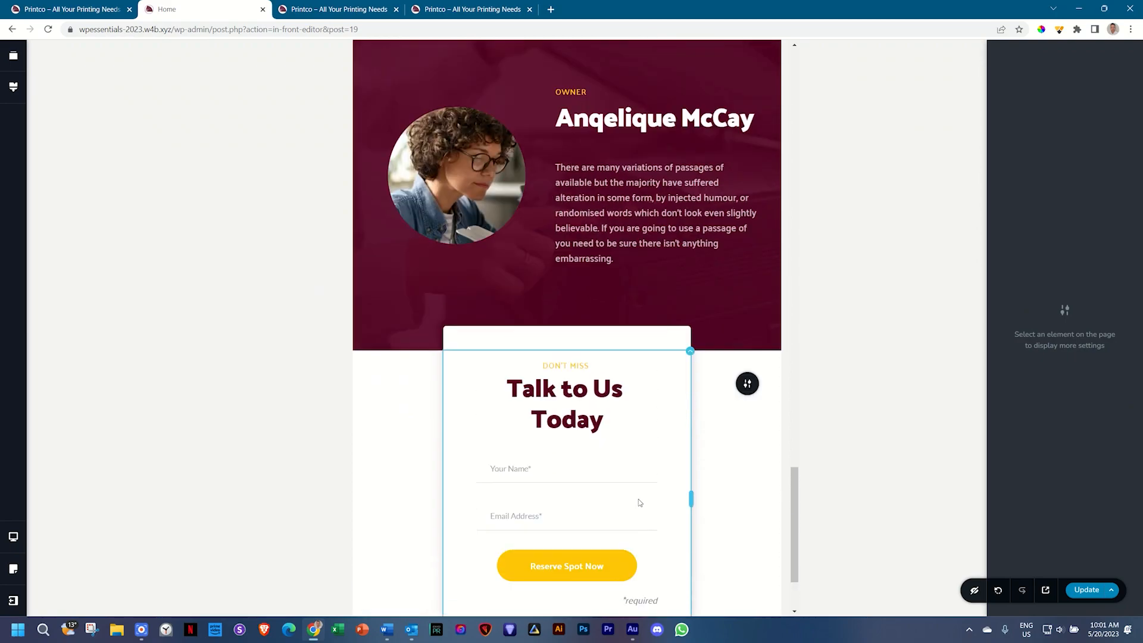
scroll(639, 500, "up", 10)
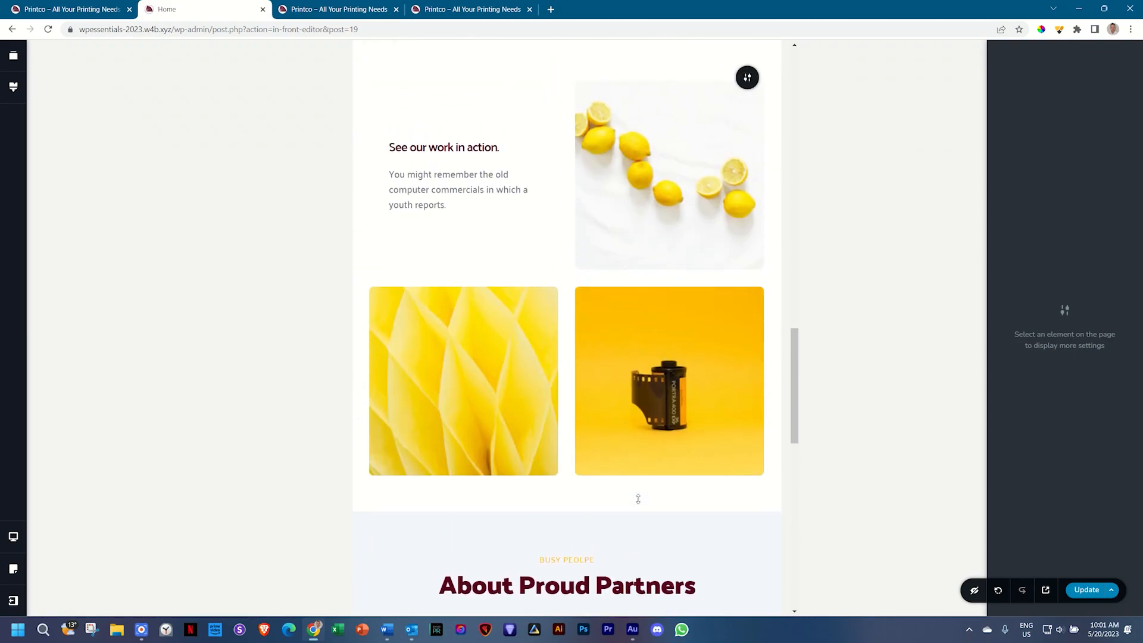
scroll(639, 502, "up", 8)
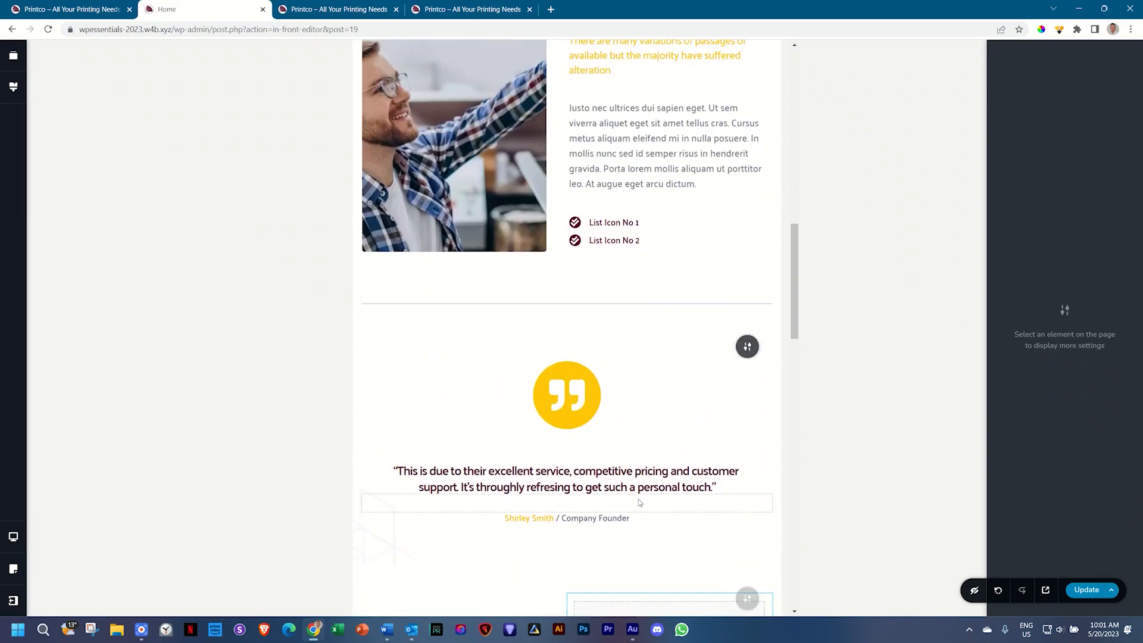
scroll(640, 503, "up", 8)
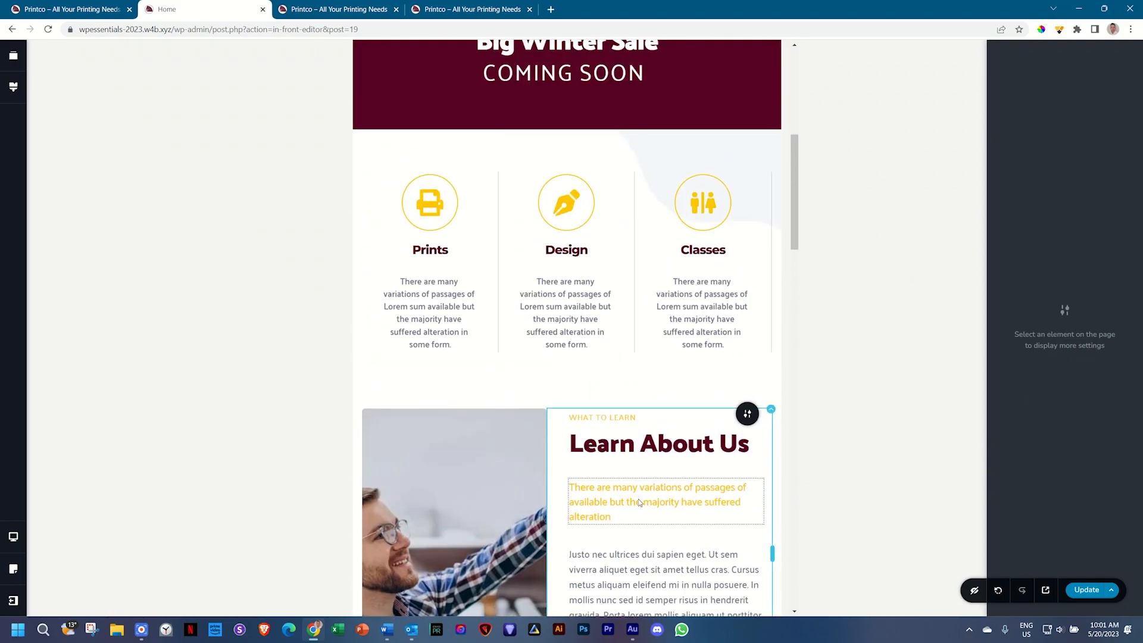
scroll(639, 502, "up", 3)
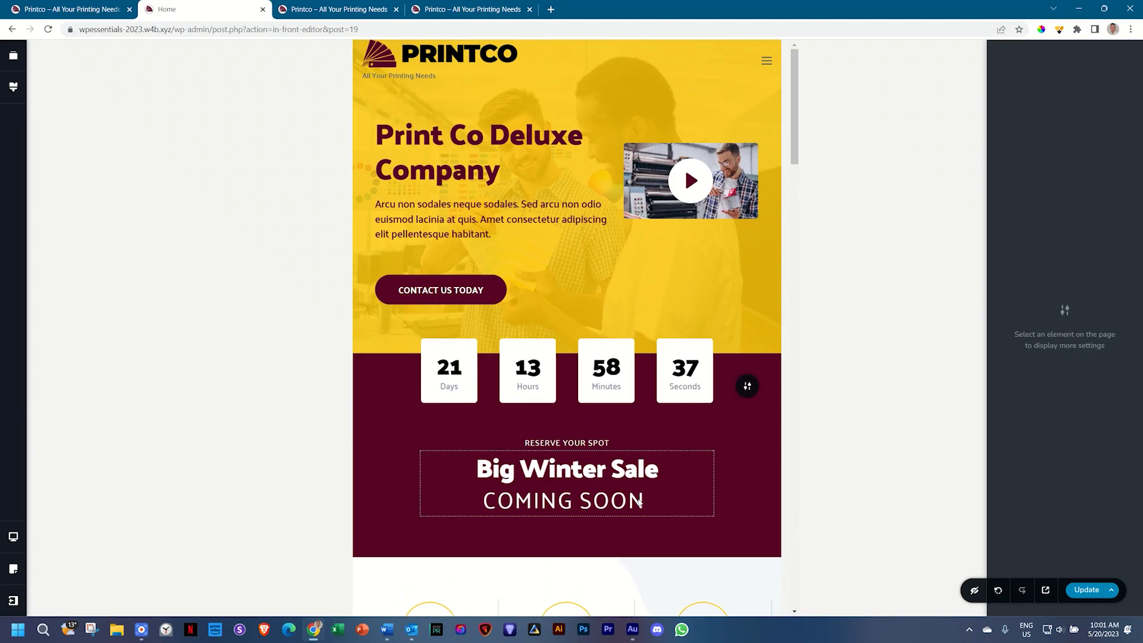
scroll(639, 502, "down", 10)
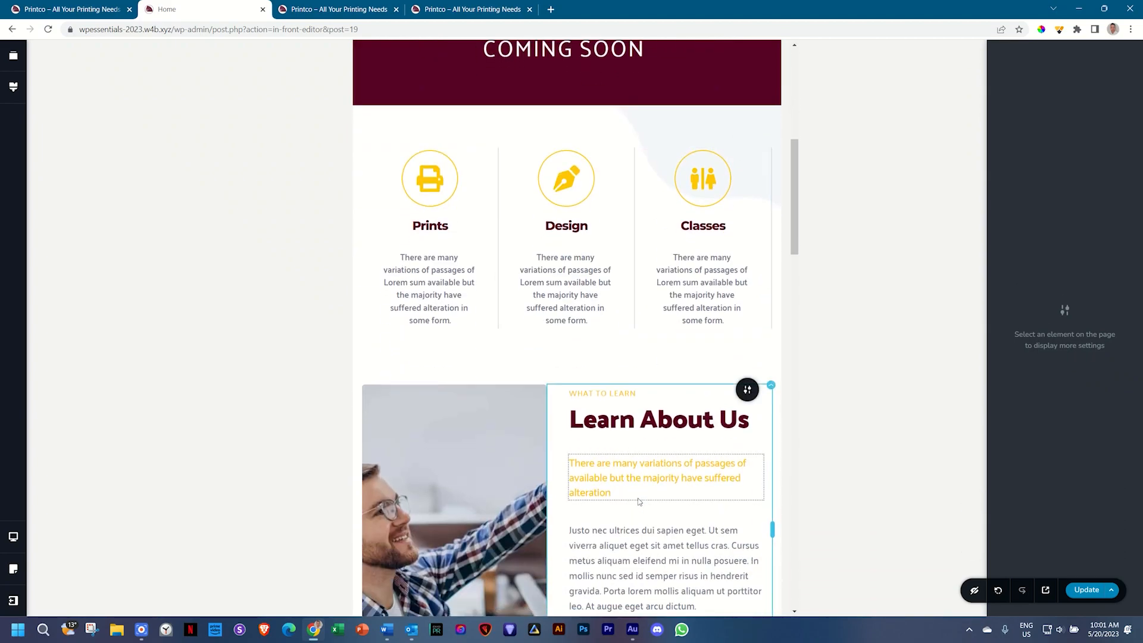
scroll(639, 502, "down", 8)
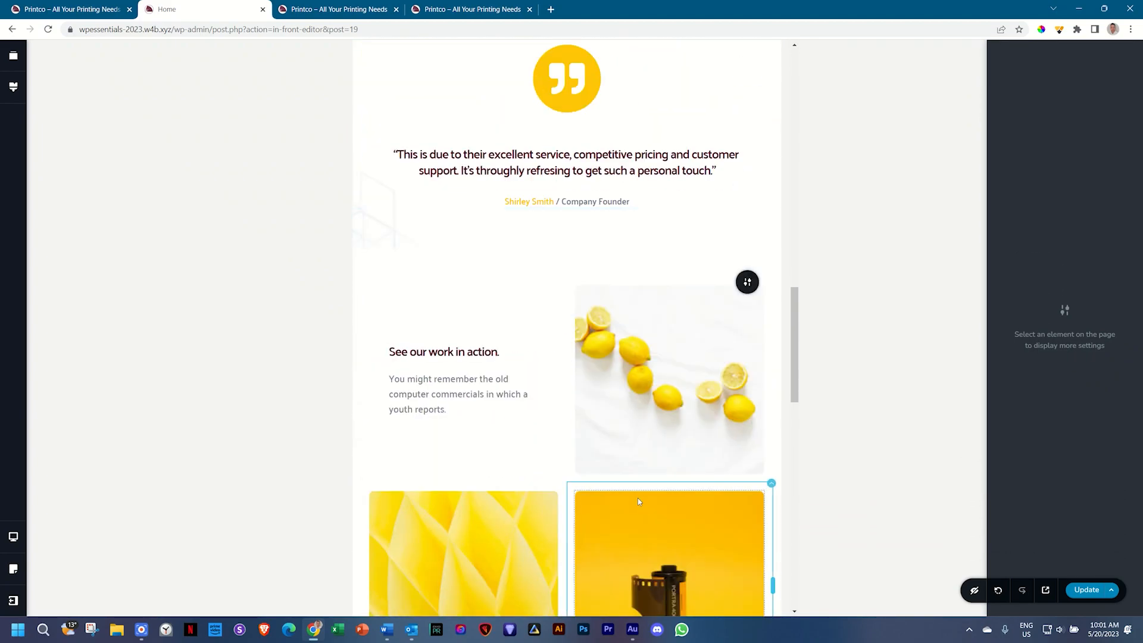
scroll(638, 498, "down", 10)
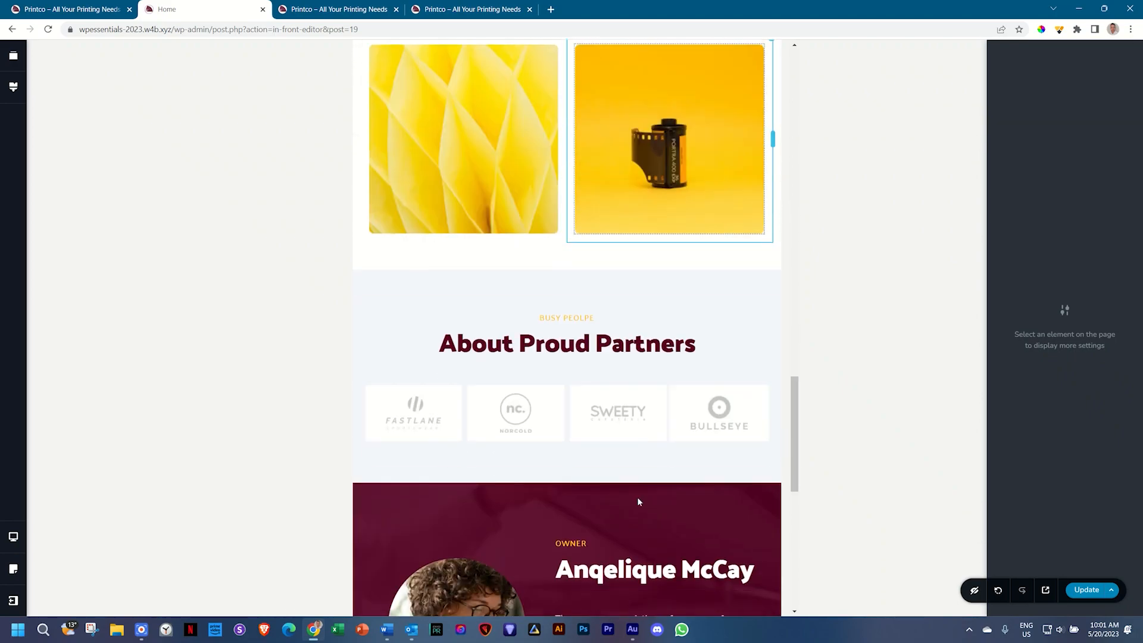
scroll(638, 498, "down", 3)
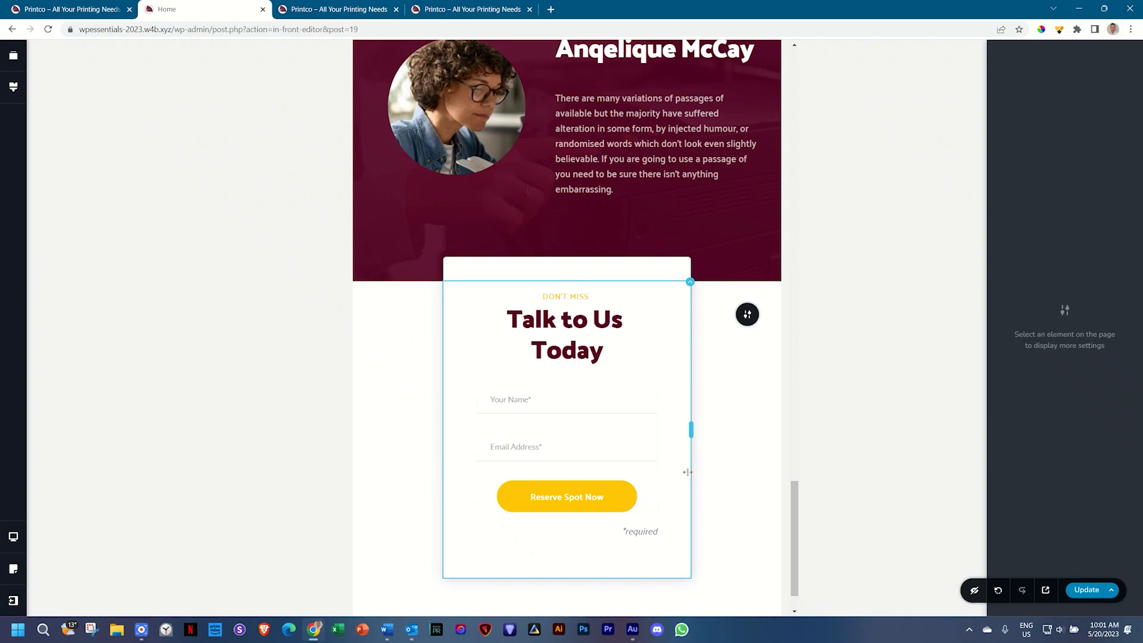
scroll(690, 430, "up", 9)
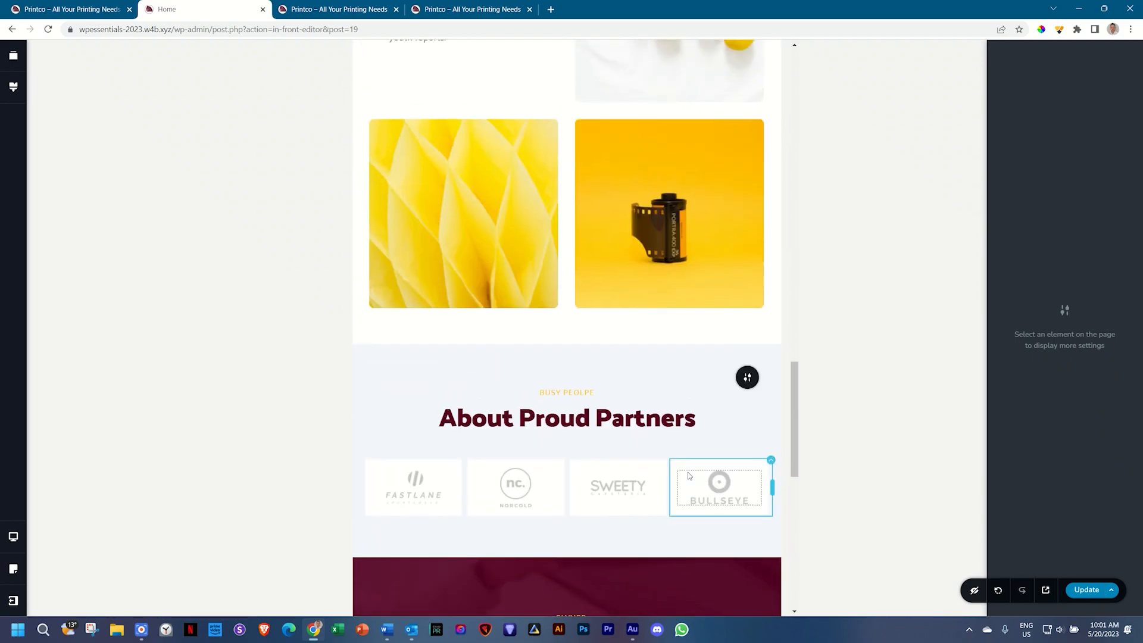
scroll(688, 474, "up", 10)
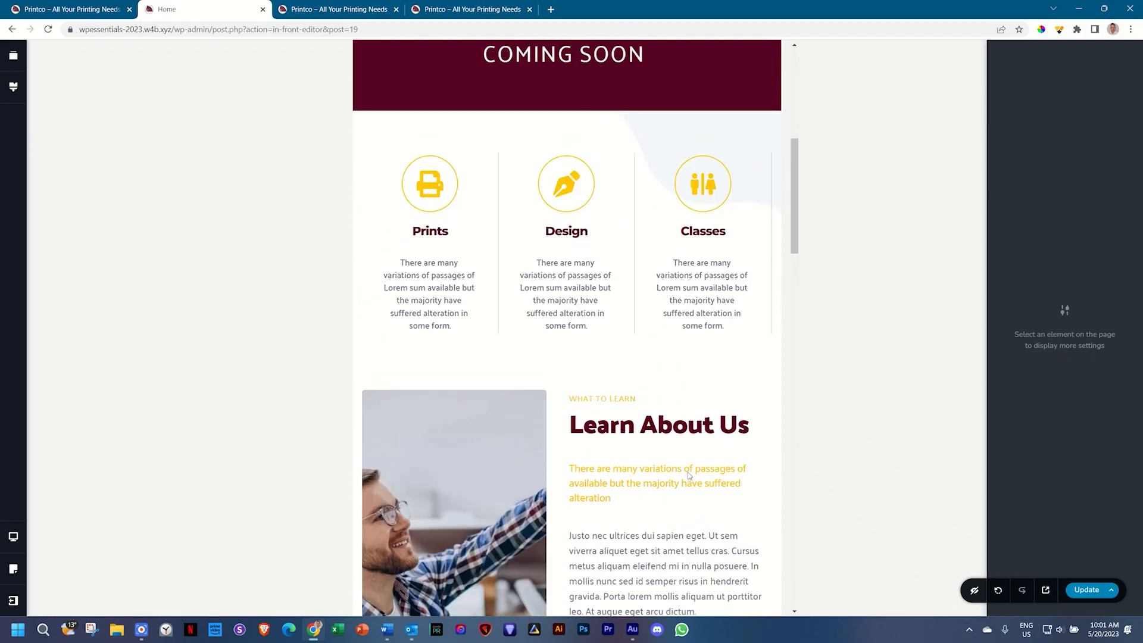
scroll(688, 473, "up", 7)
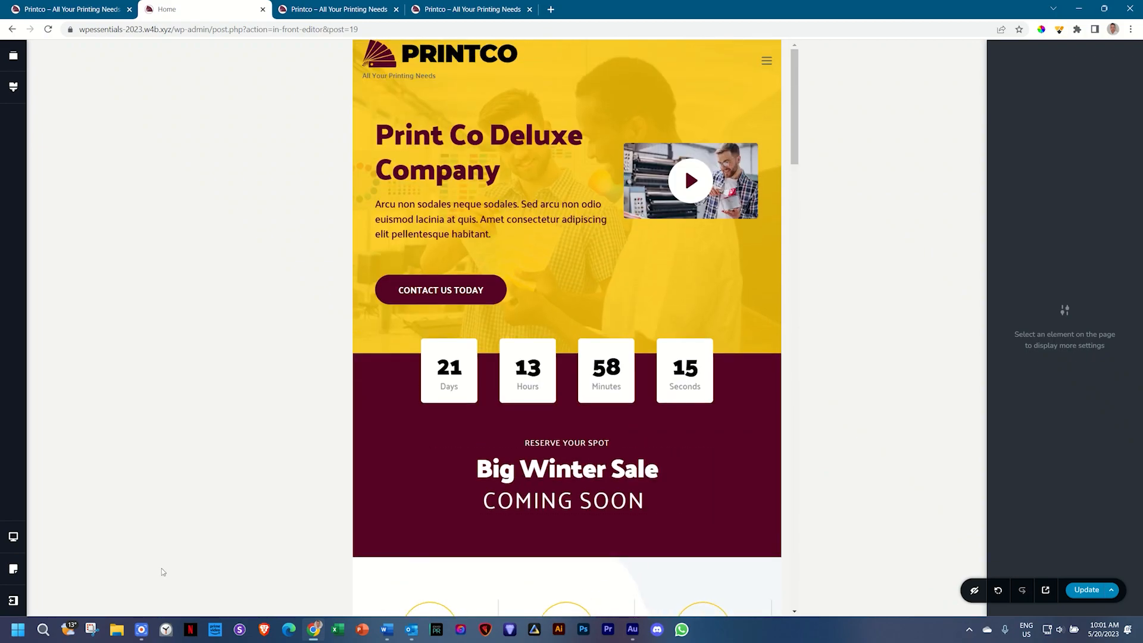
Switch to the mobile view and set the Print Co Deluxe Company heading's line height to 1.1.
left_click(13, 538)
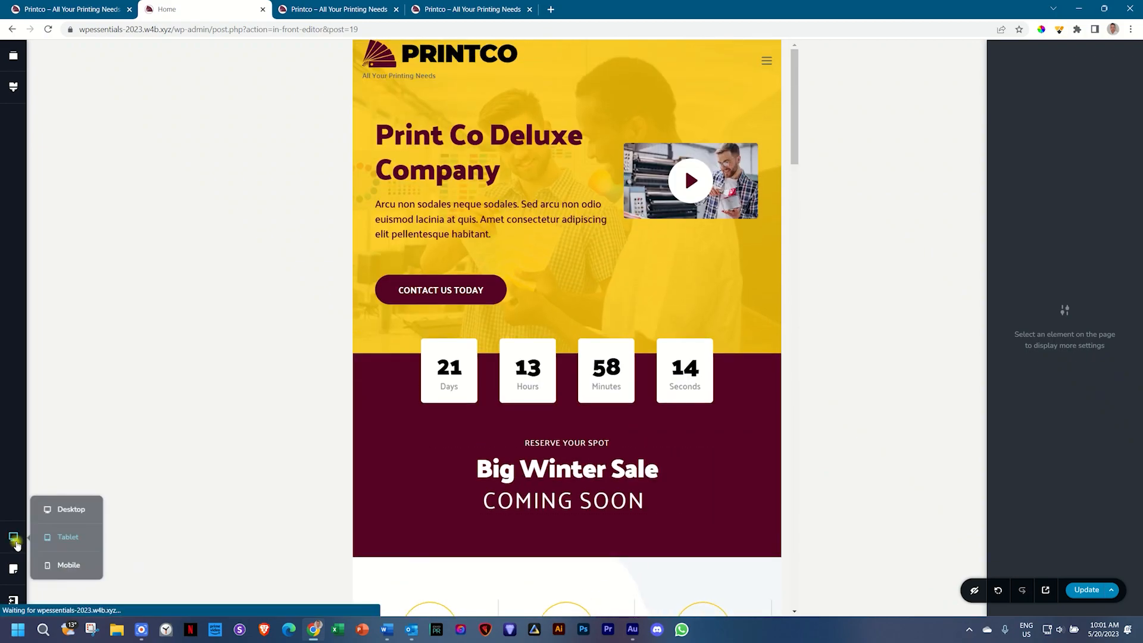
left_click(69, 569)
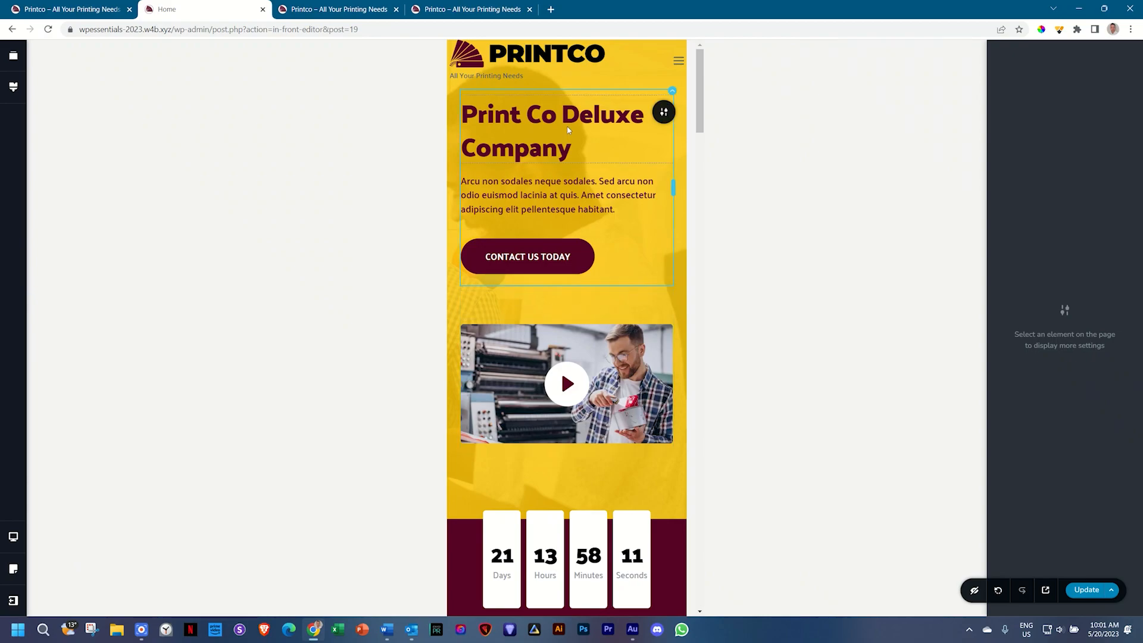
left_click(585, 121)
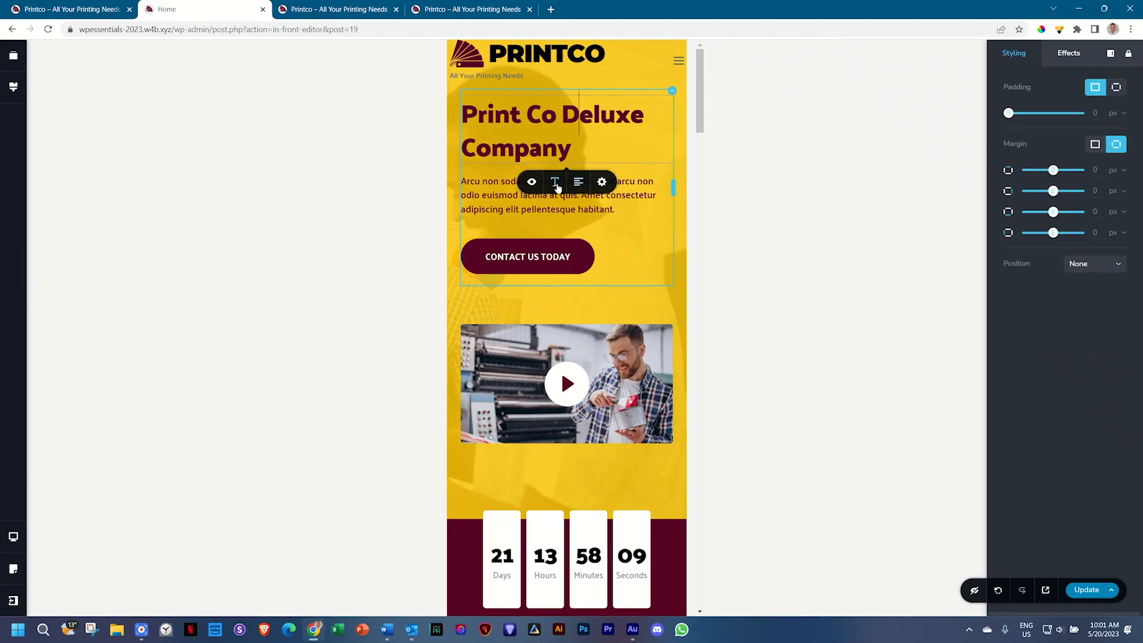
left_click(556, 182)
left_click(545, 300)
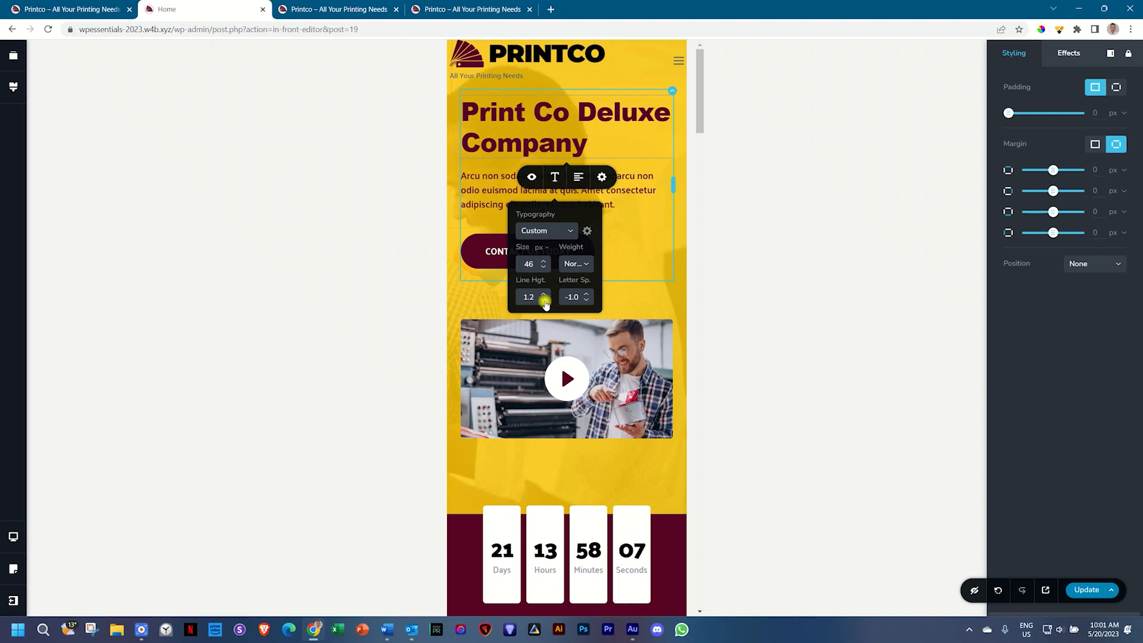
left_click(544, 300)
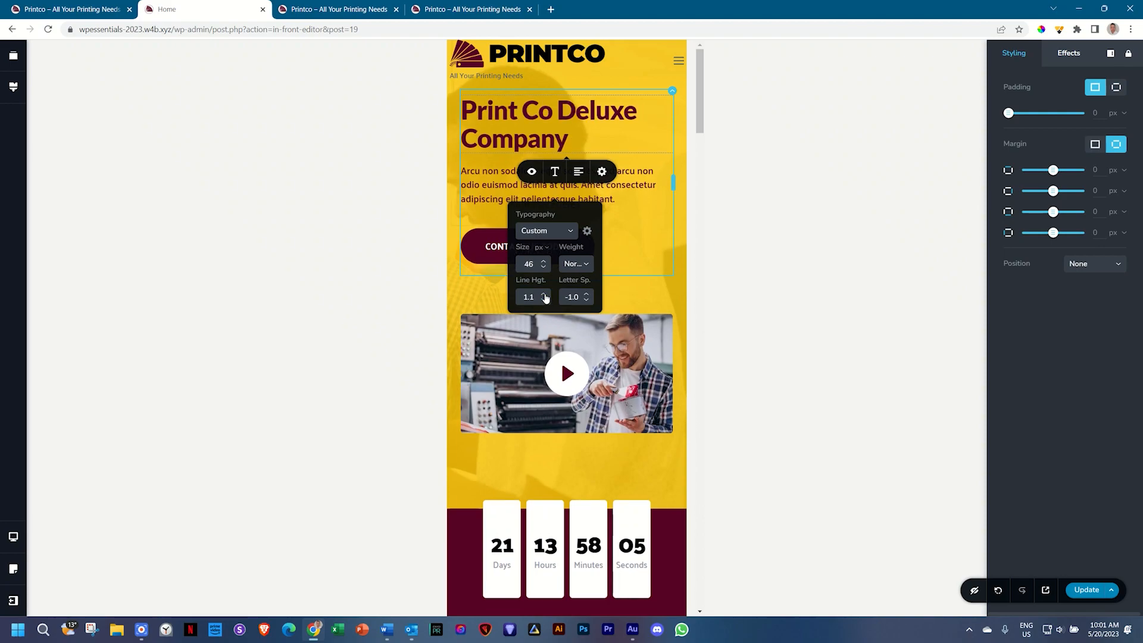
left_click(545, 295)
left_click(543, 302)
left_click(500, 207)
left_click(493, 188)
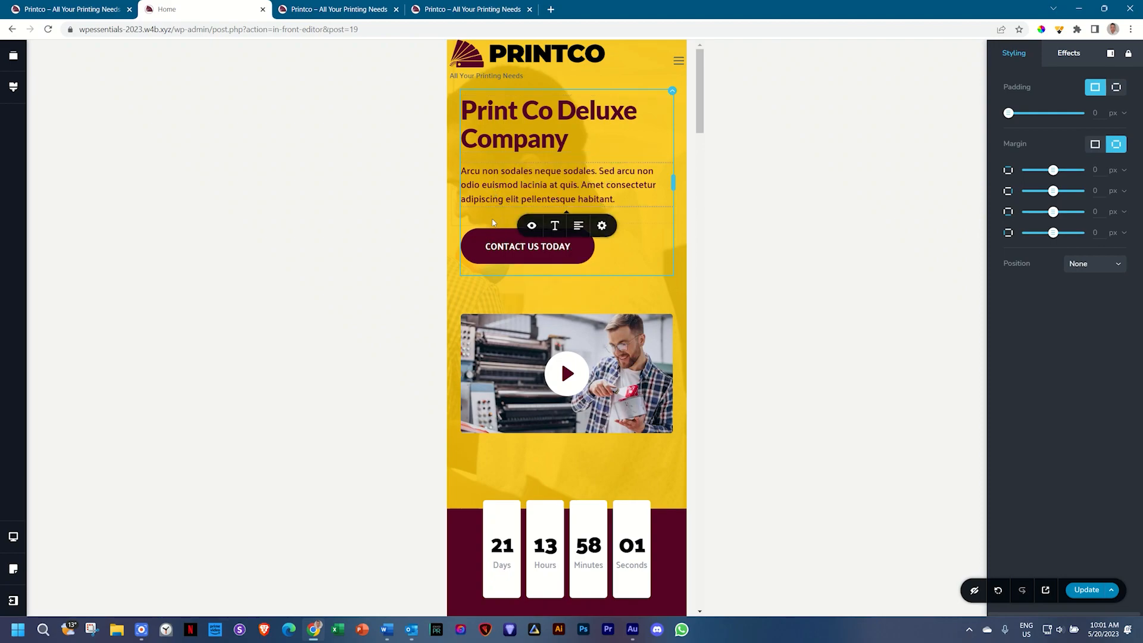
Hide the spacer above the hero video on mobile and reduce the section's bottom padding beneath the video.
left_click(594, 294)
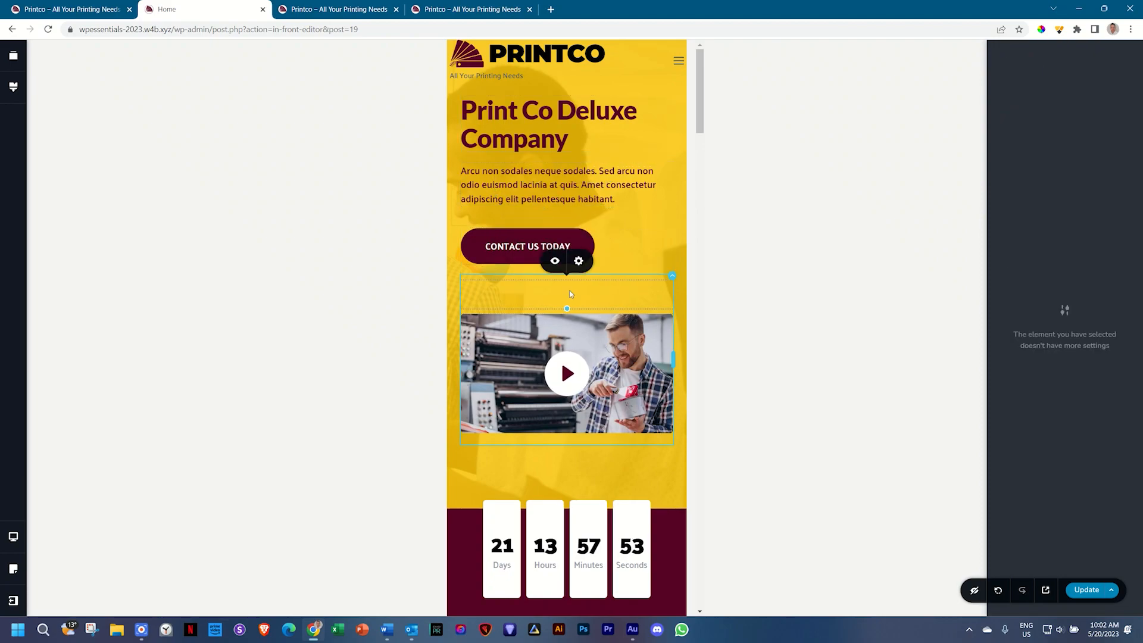
left_click(556, 263)
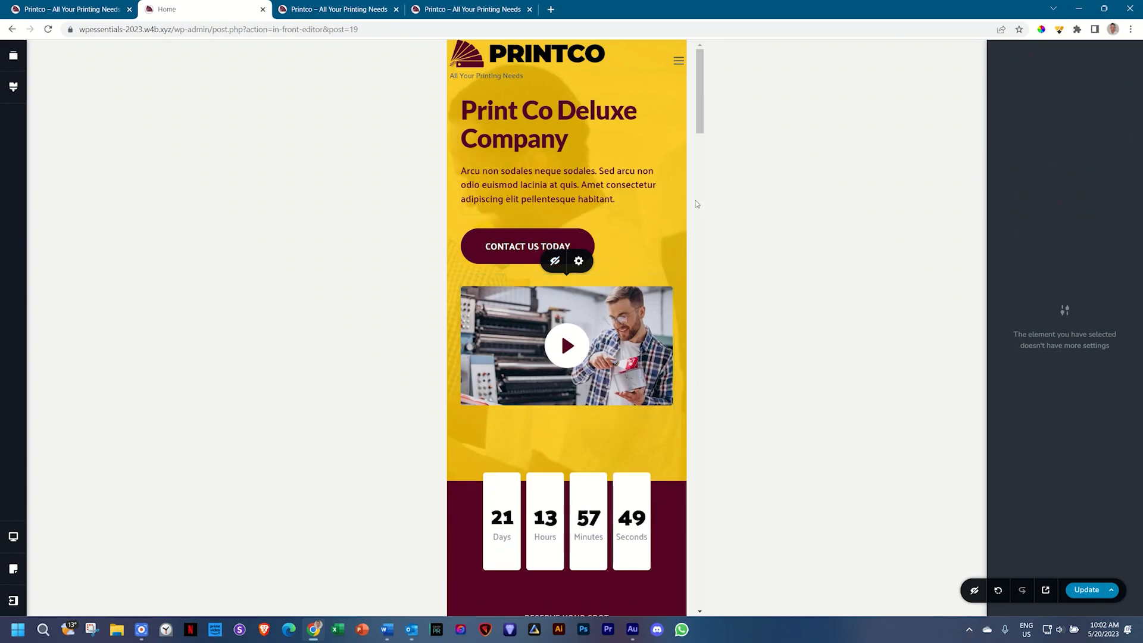
left_click(678, 321)
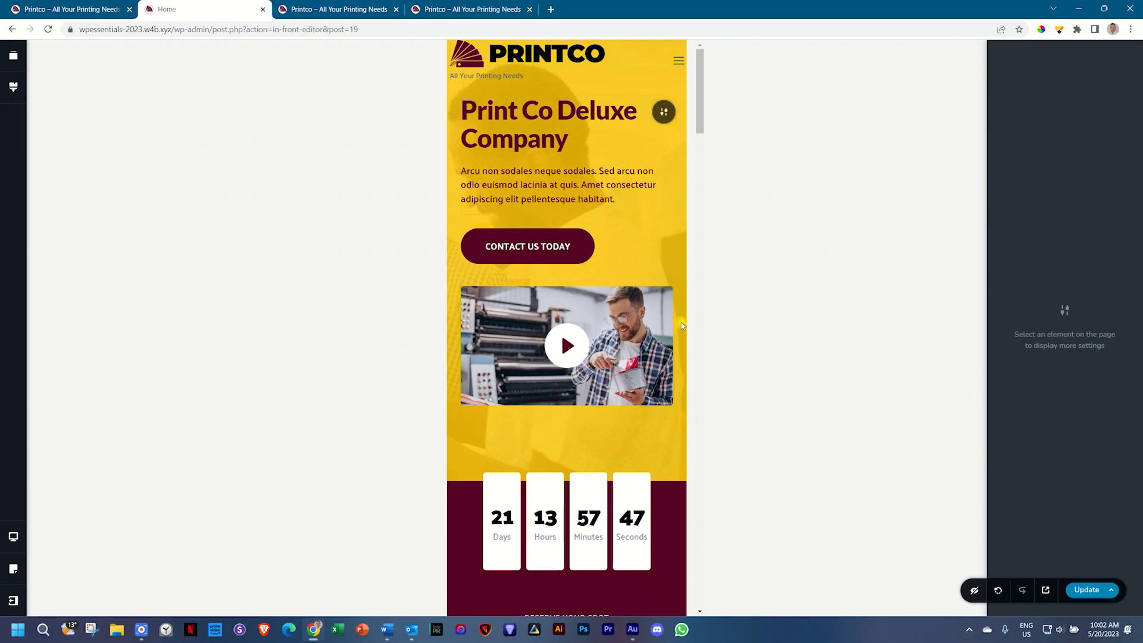
scroll(603, 435, "down", 3)
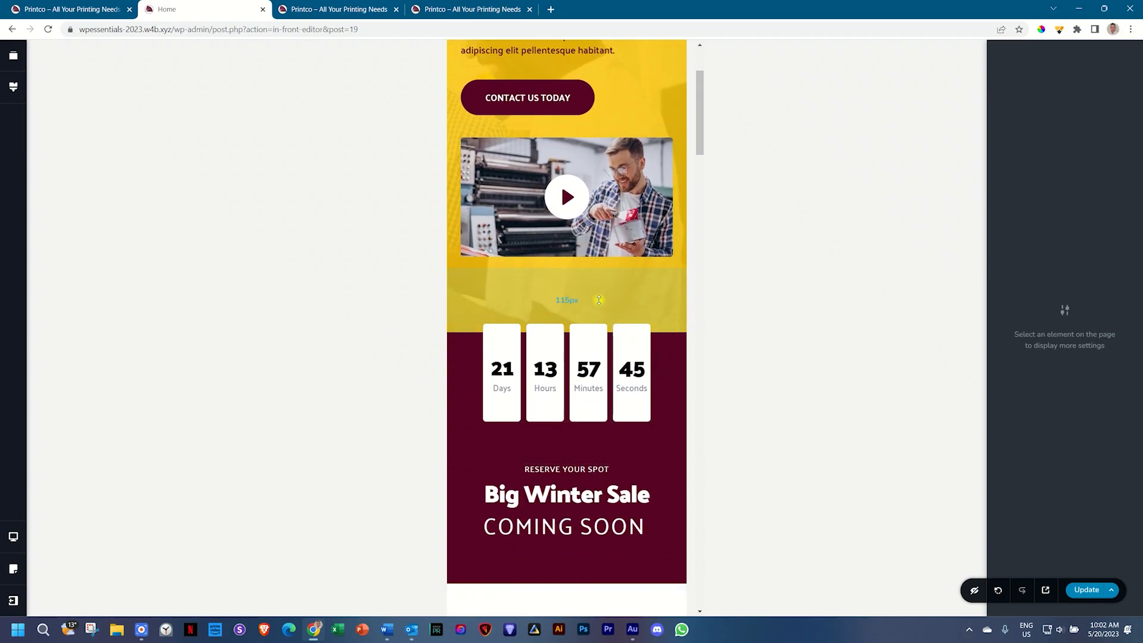
left_click_drag(600, 298, 602, 274)
Widen the block containing the countdown timer to 100.
mouse_move(551, 343)
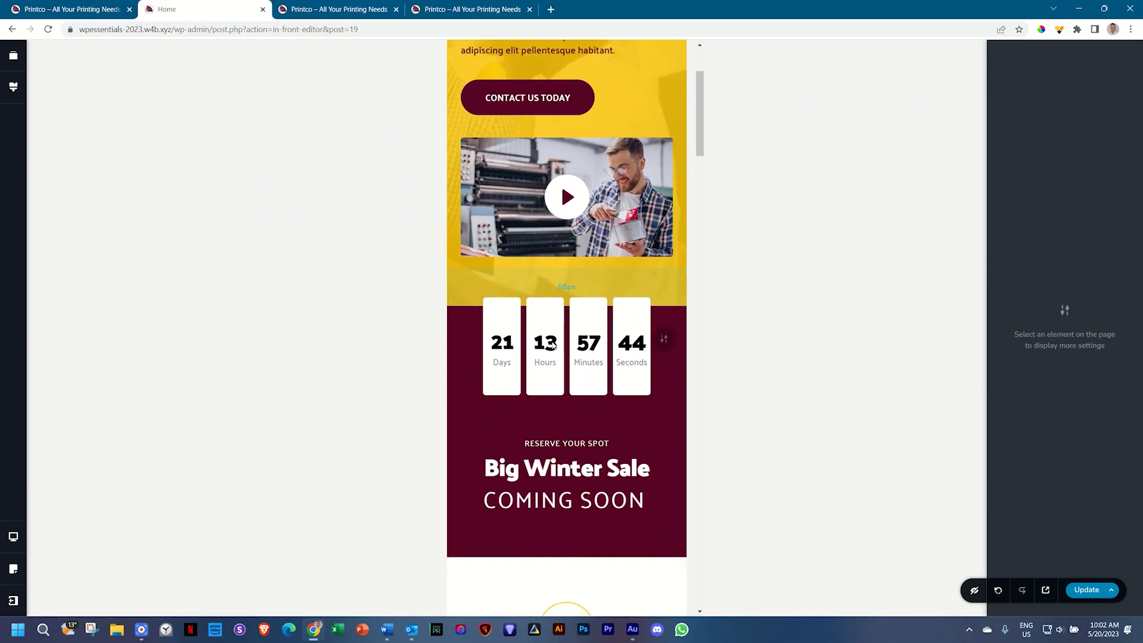
left_click(661, 344)
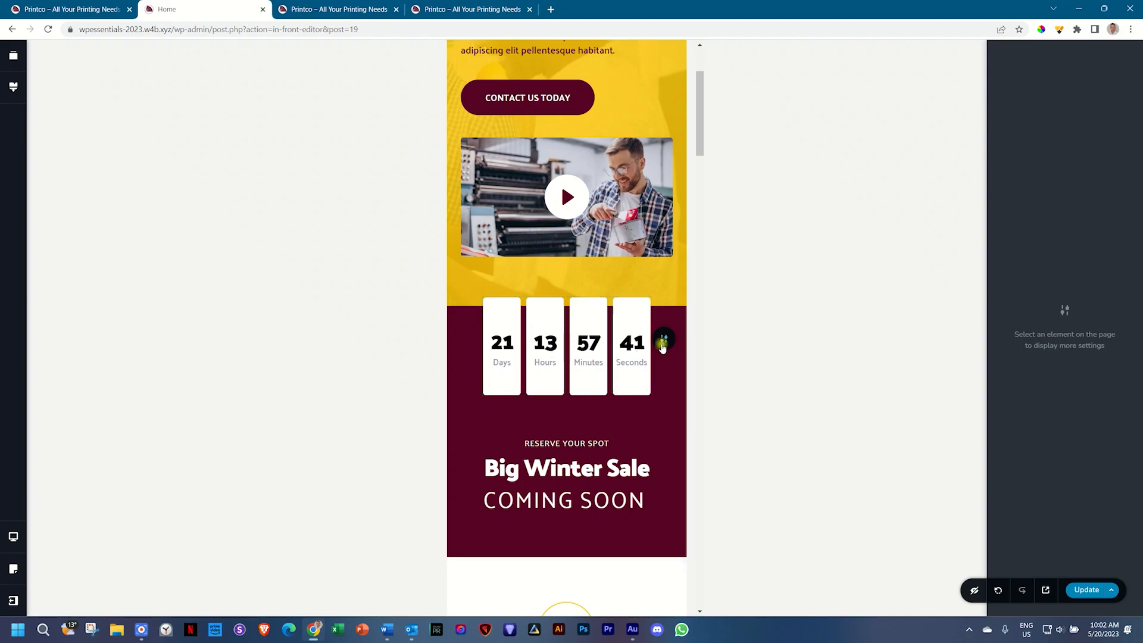
left_click(661, 344)
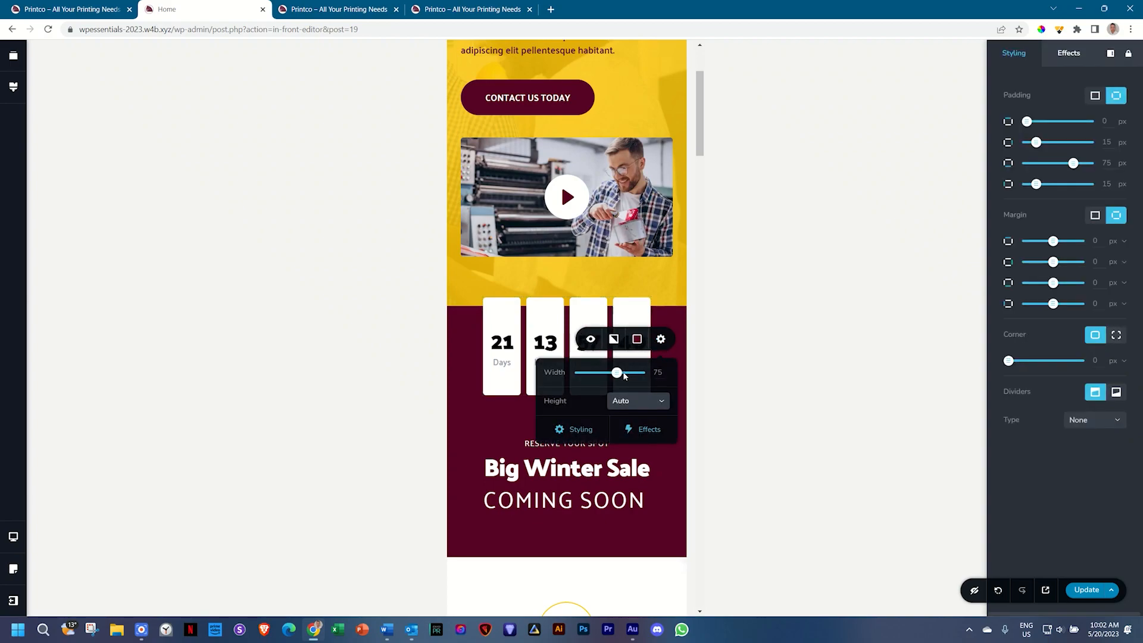
left_click_drag(621, 377, 640, 373)
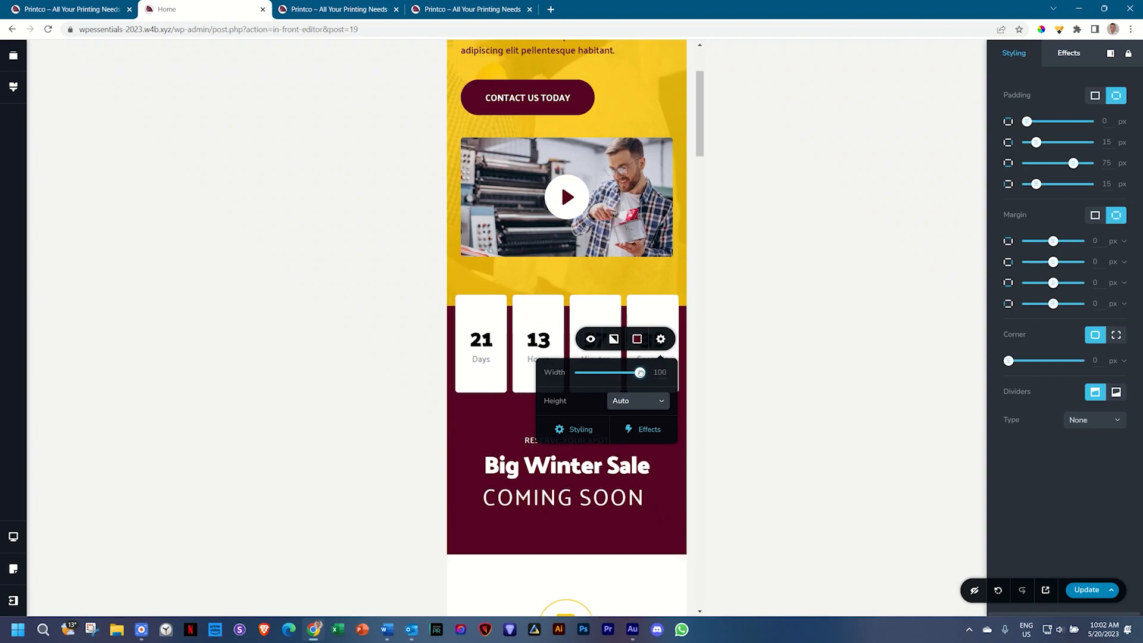
Set the countdown timer's height to 100 px for mobile.
left_click(498, 372)
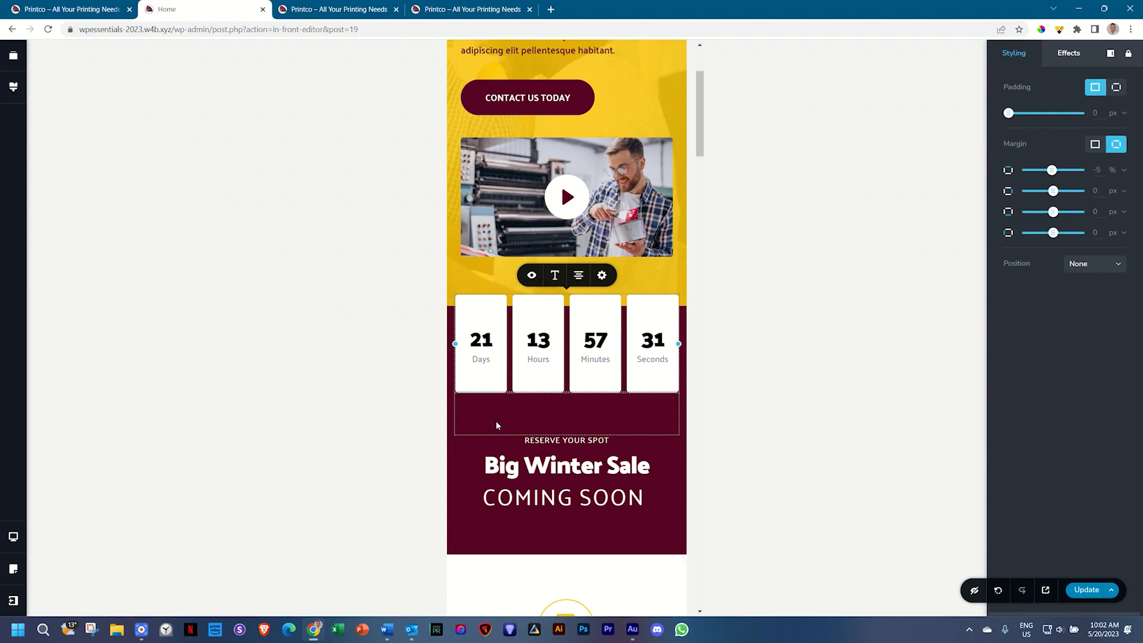
left_click(604, 276)
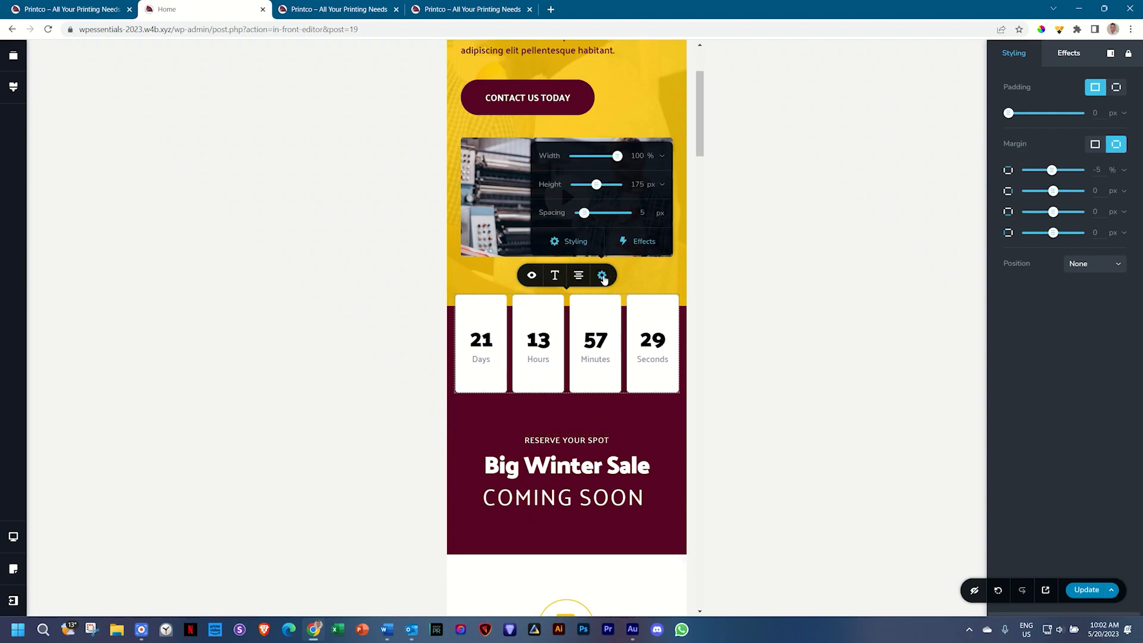
left_click_drag(596, 184, 585, 185)
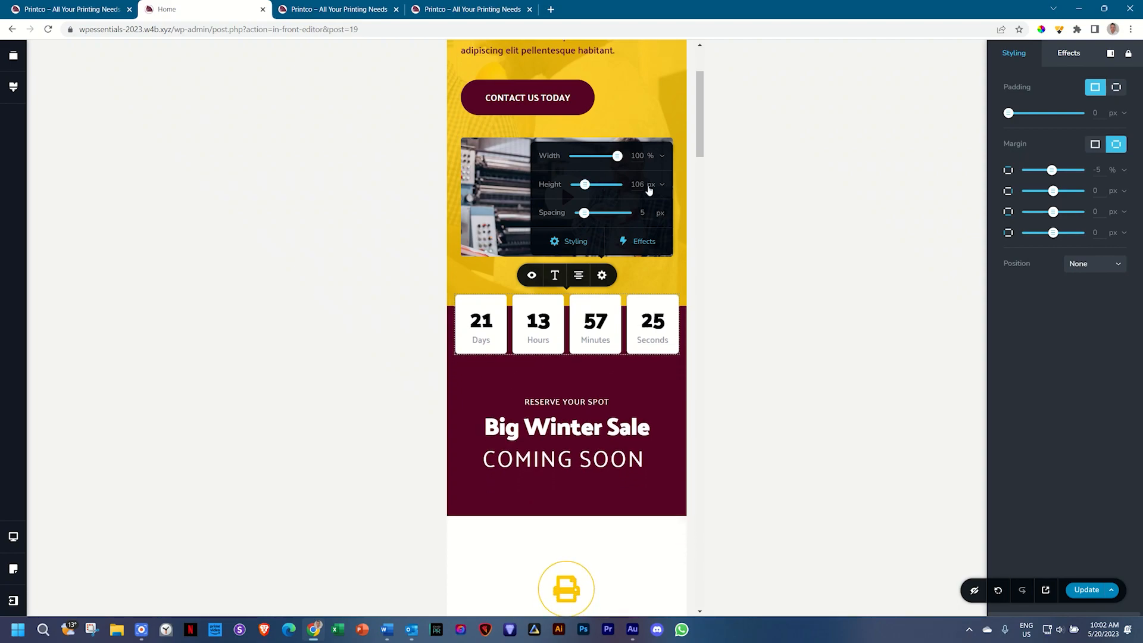
type("00")
left_click(565, 384)
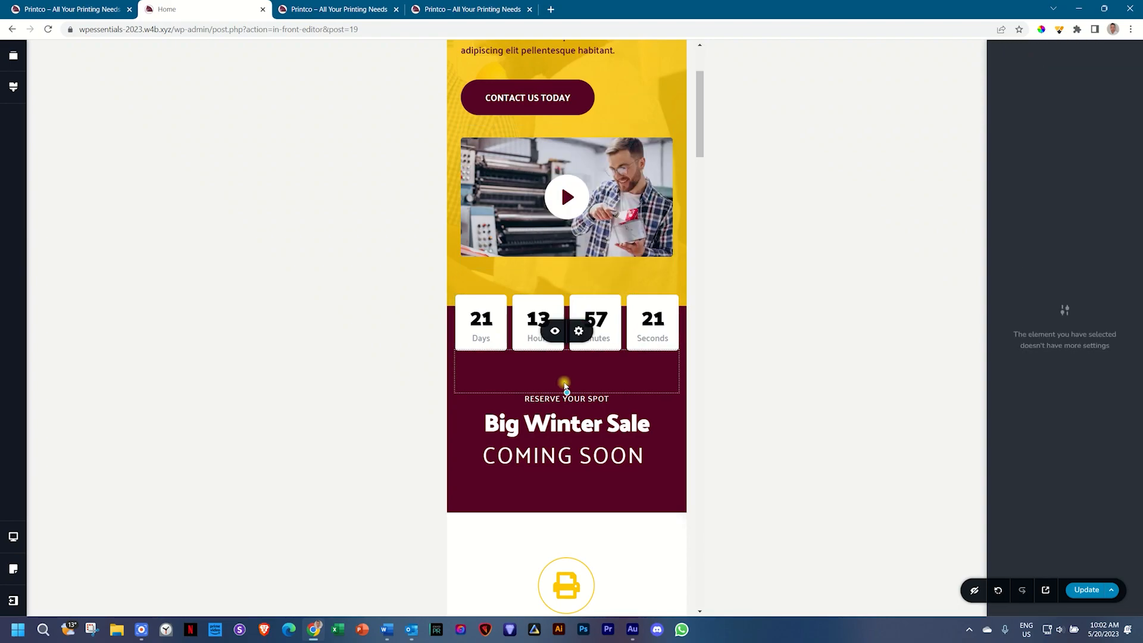
Reduce the height of the spacer between the countdown timer and the Reserve Your Spot text.
left_click_drag(567, 388, 567, 377)
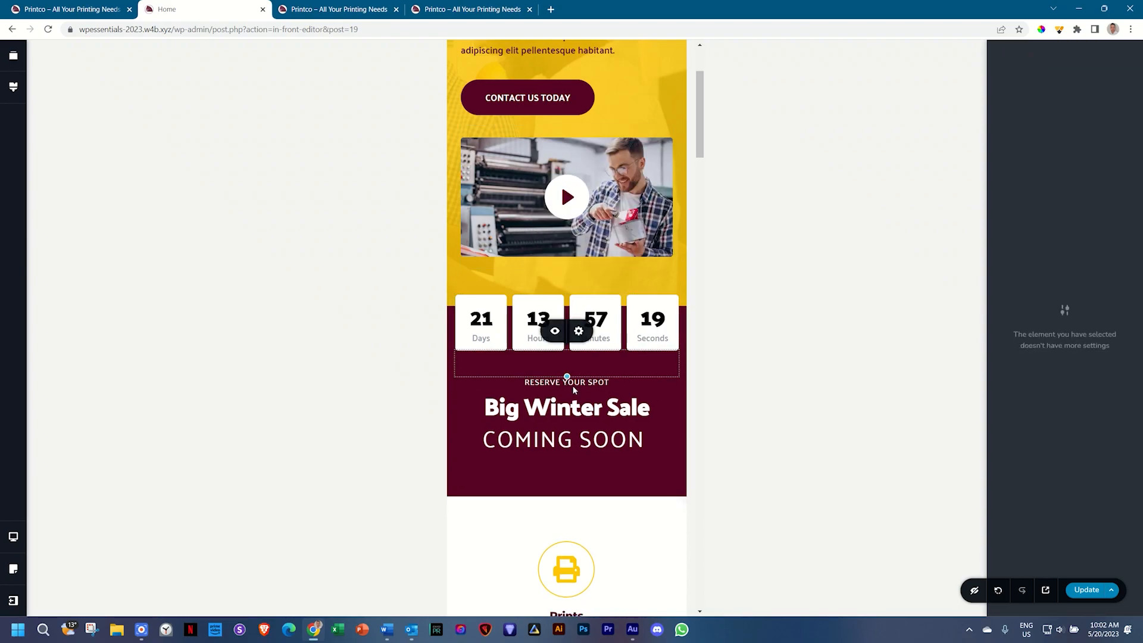
scroll(577, 456, "down", 4)
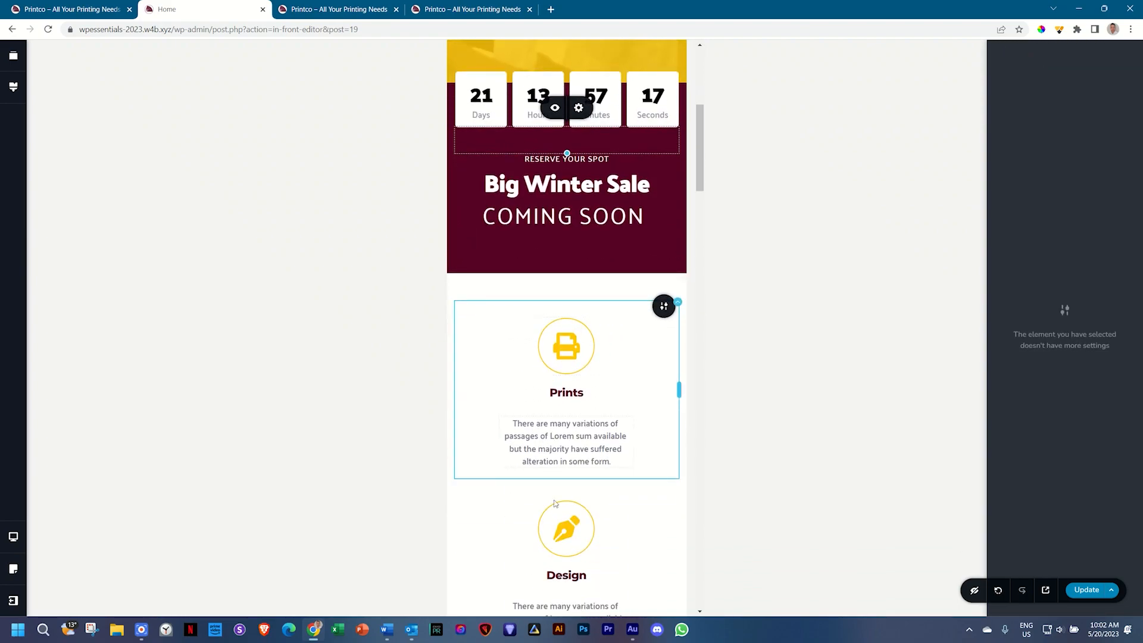
Review the mobile layout of the services, Learn About Us, testimonial and See our work in action sections.
scroll(621, 535, "down", 10)
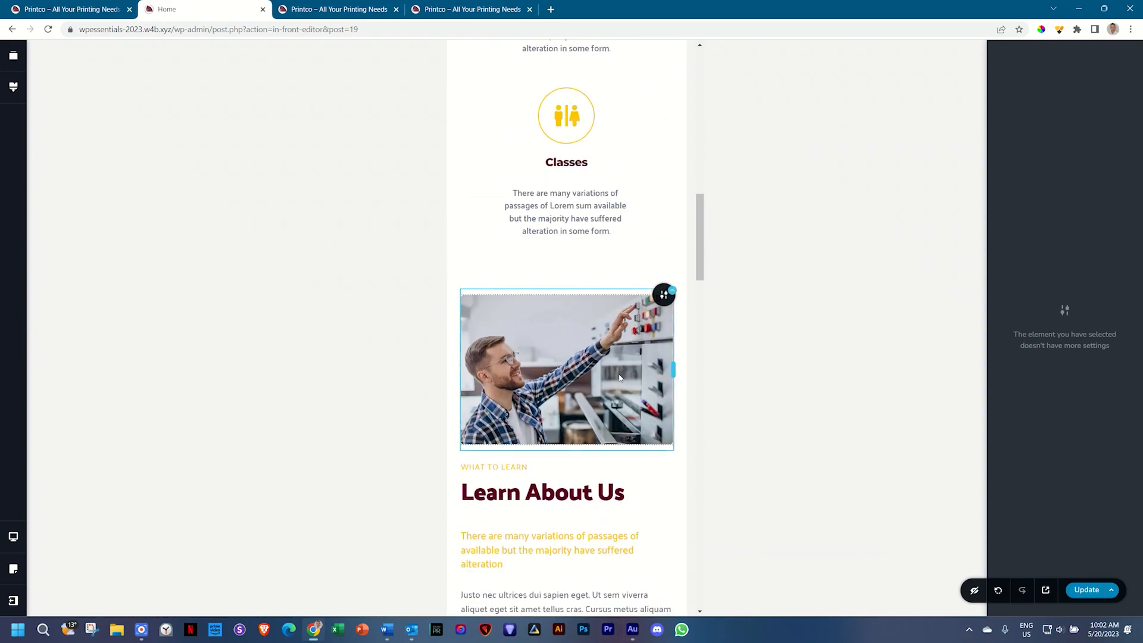
scroll(620, 376, "down", 3)
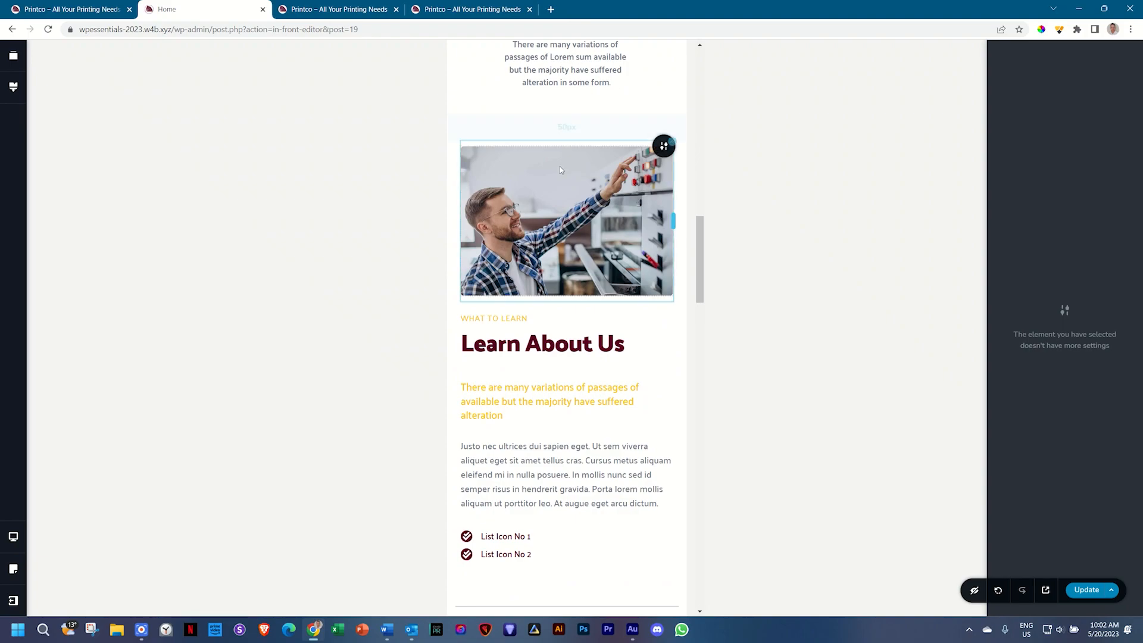
scroll(561, 171, "down", 3)
scroll(560, 171, "down", 6)
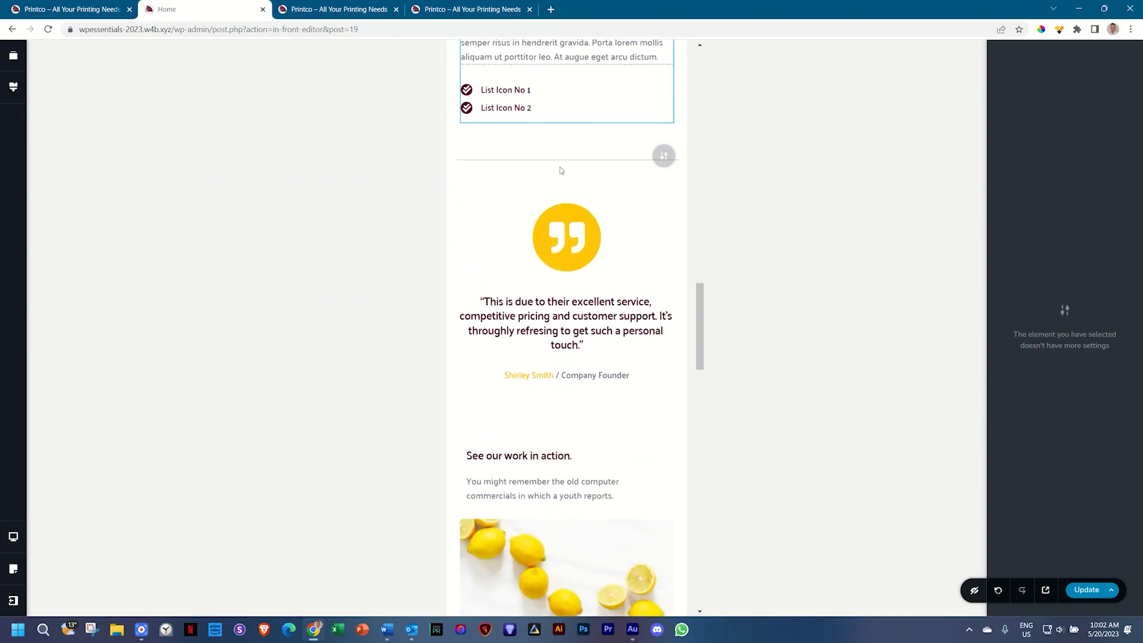
scroll(561, 171, "up", 7)
scroll(561, 171, "down", 4)
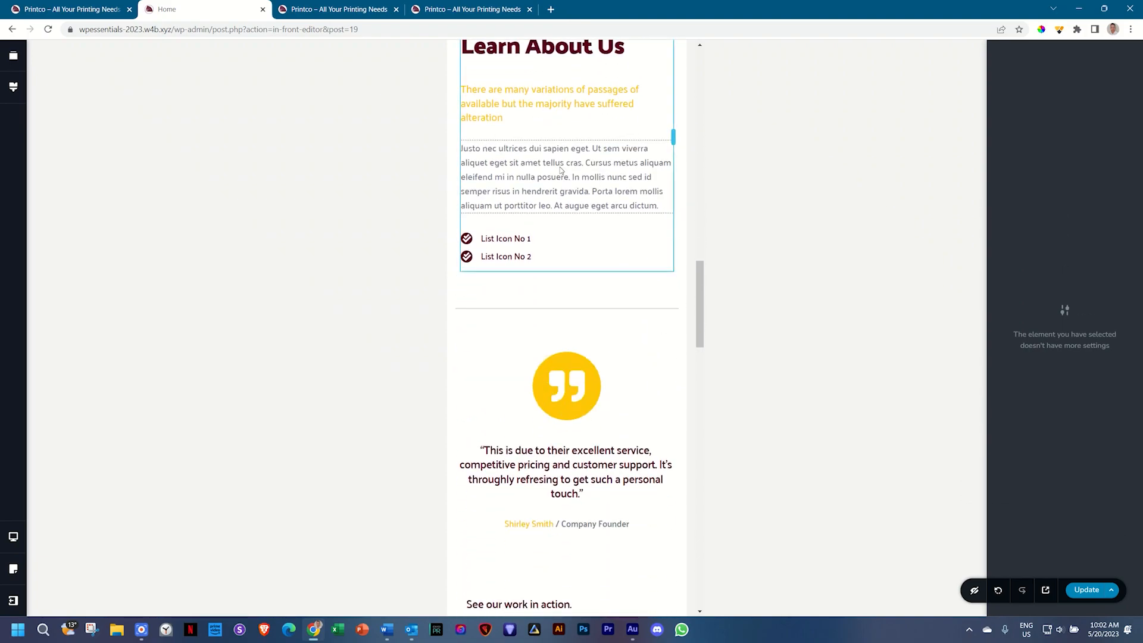
scroll(561, 171, "up", 1)
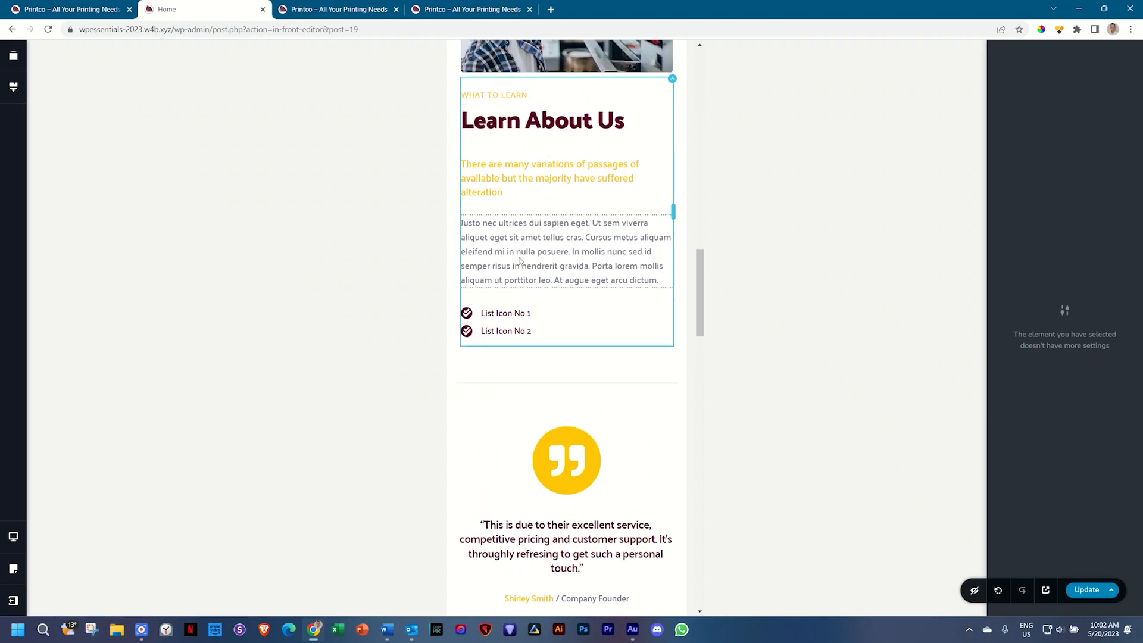
scroll(523, 261, "down", 4)
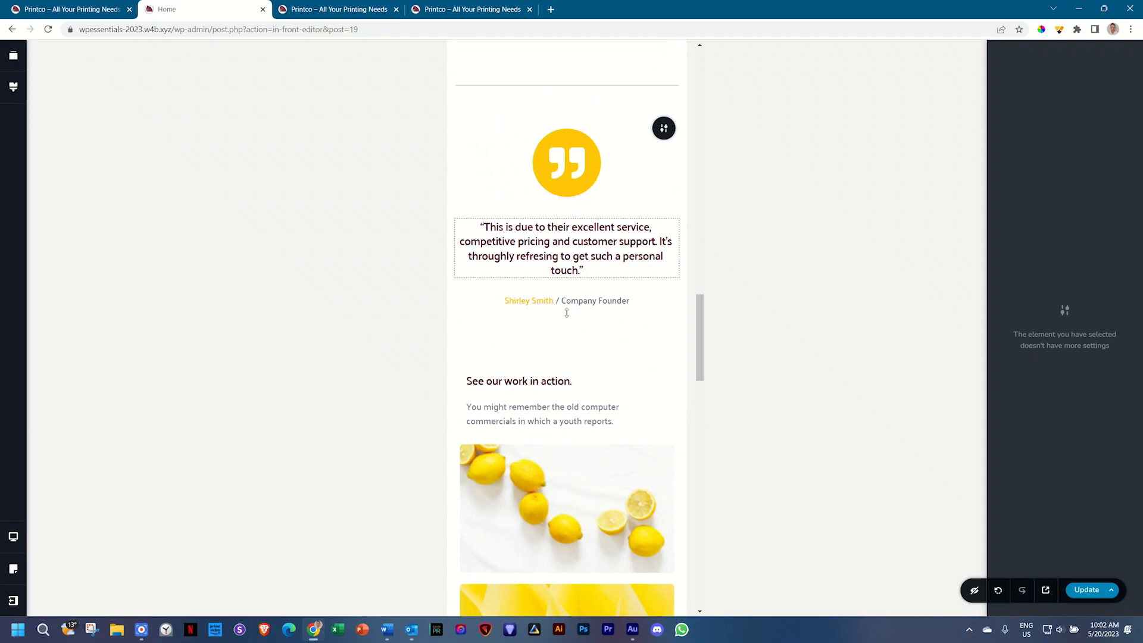
scroll(581, 316, "down", 3)
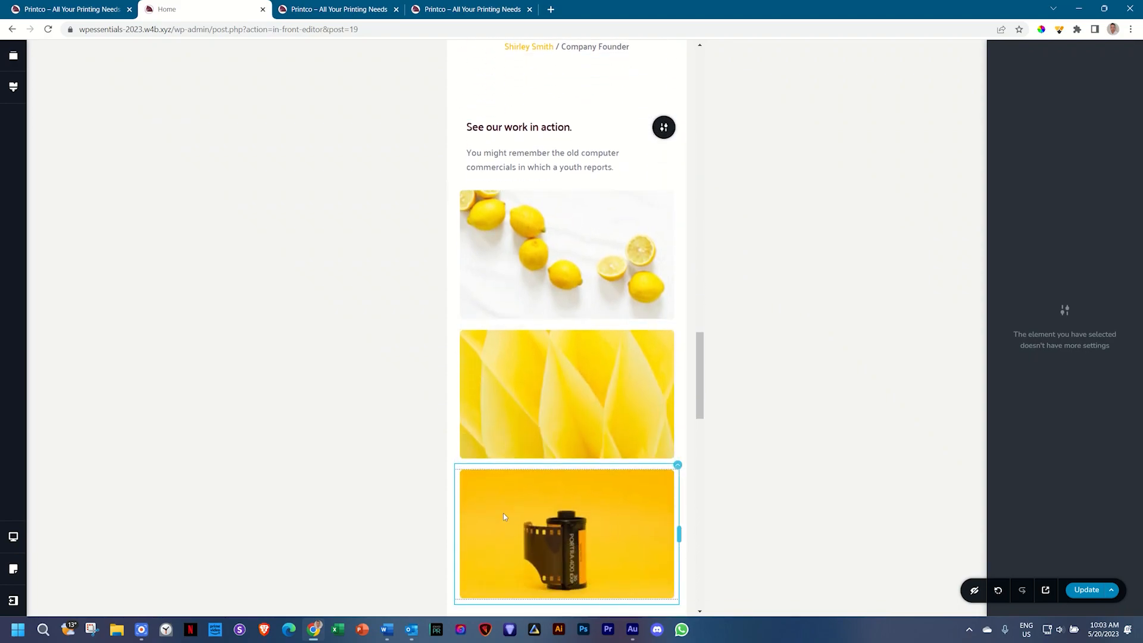
Left-align the quote icon above the testimonial for mobile.
scroll(504, 517, "up", 6)
left_click(599, 357)
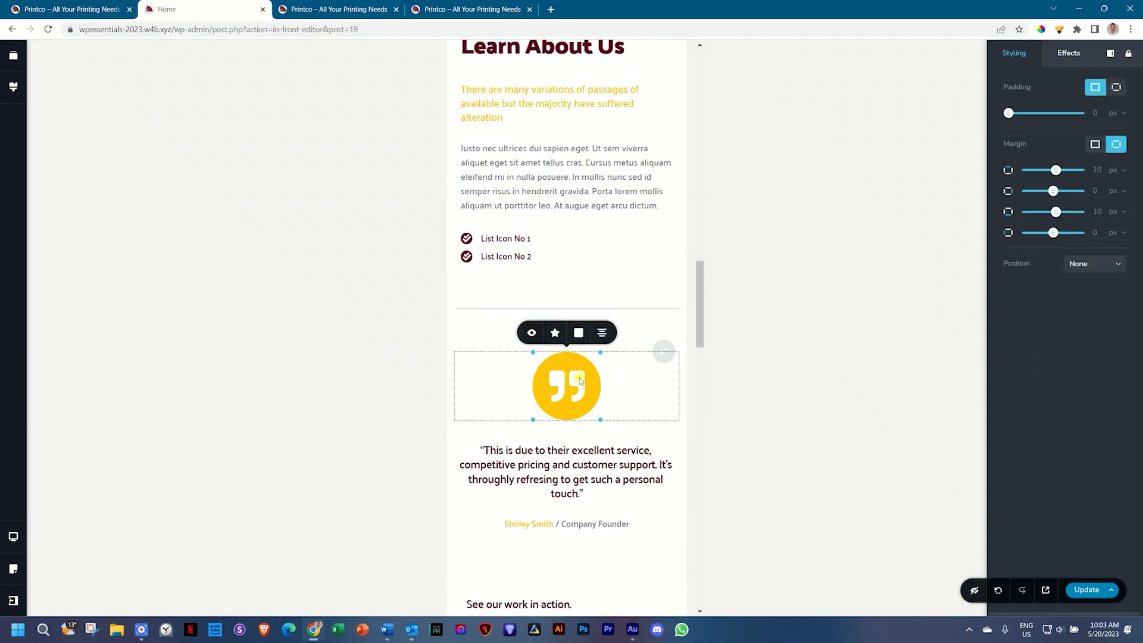
left_click(603, 334)
left_click(603, 334)
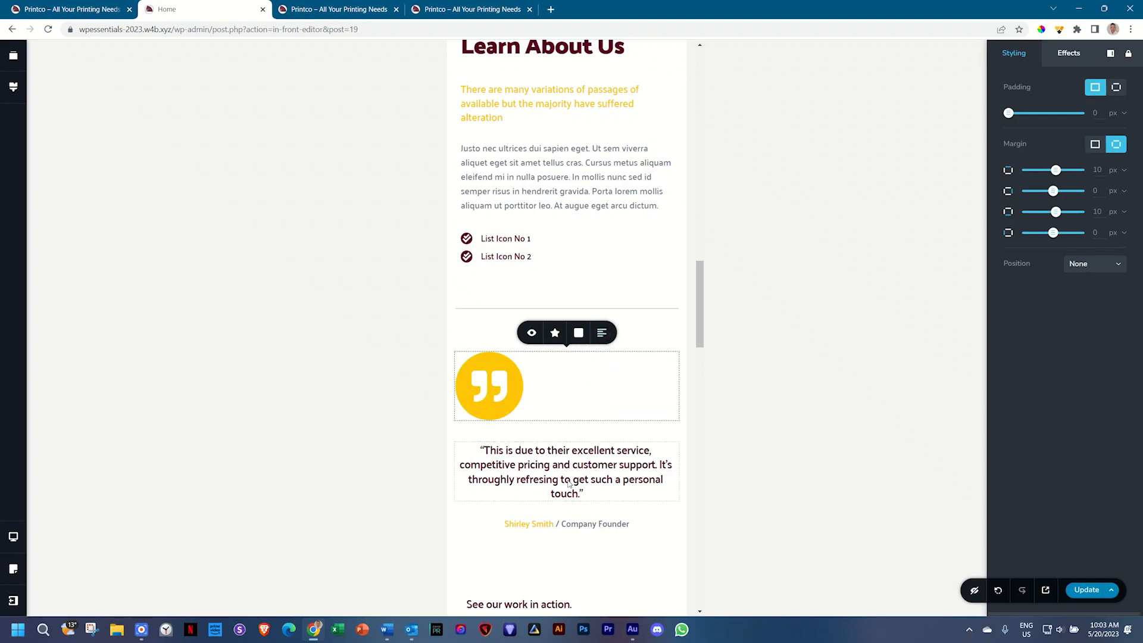
Left-align the testimonial quote text and the author line beneath it.
left_click(567, 481)
left_click(578, 423)
left_click(578, 423)
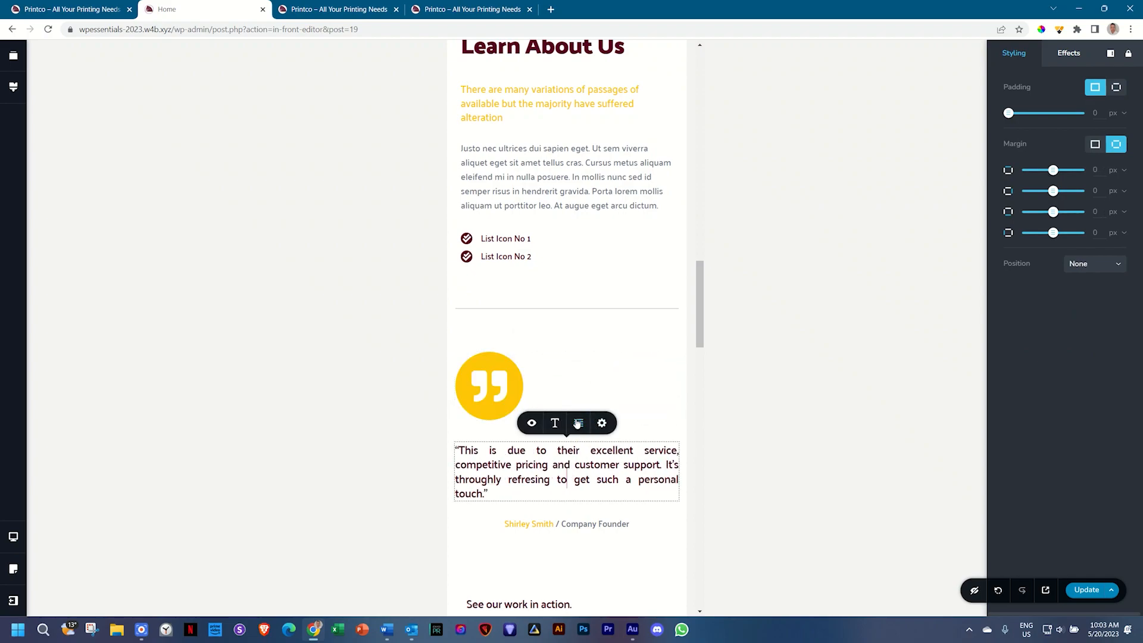
left_click(577, 423)
left_click(561, 527)
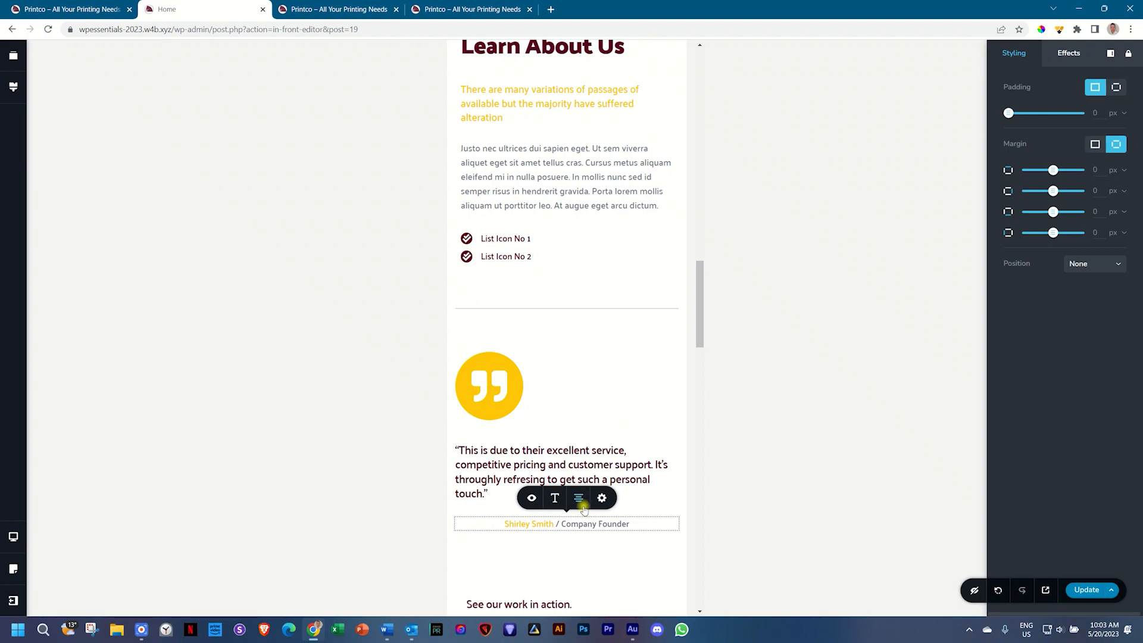
left_click(581, 504)
left_click(581, 504)
left_click(870, 351)
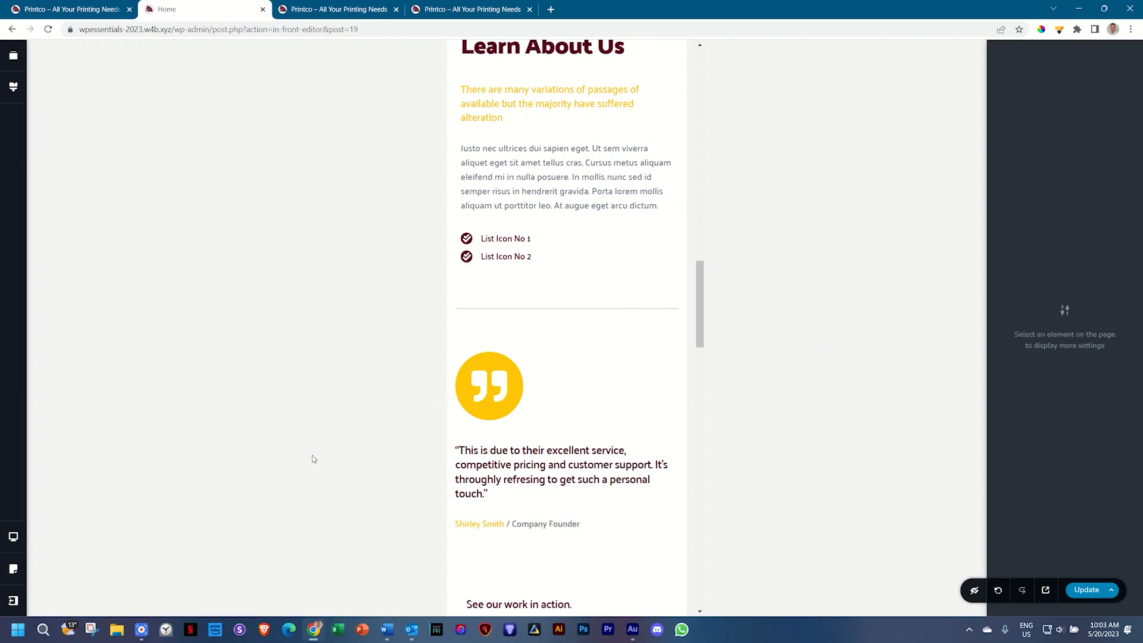
Reduce the spacing between the testimonial's author line and the See our work in action heading.
scroll(540, 278, "down", 5)
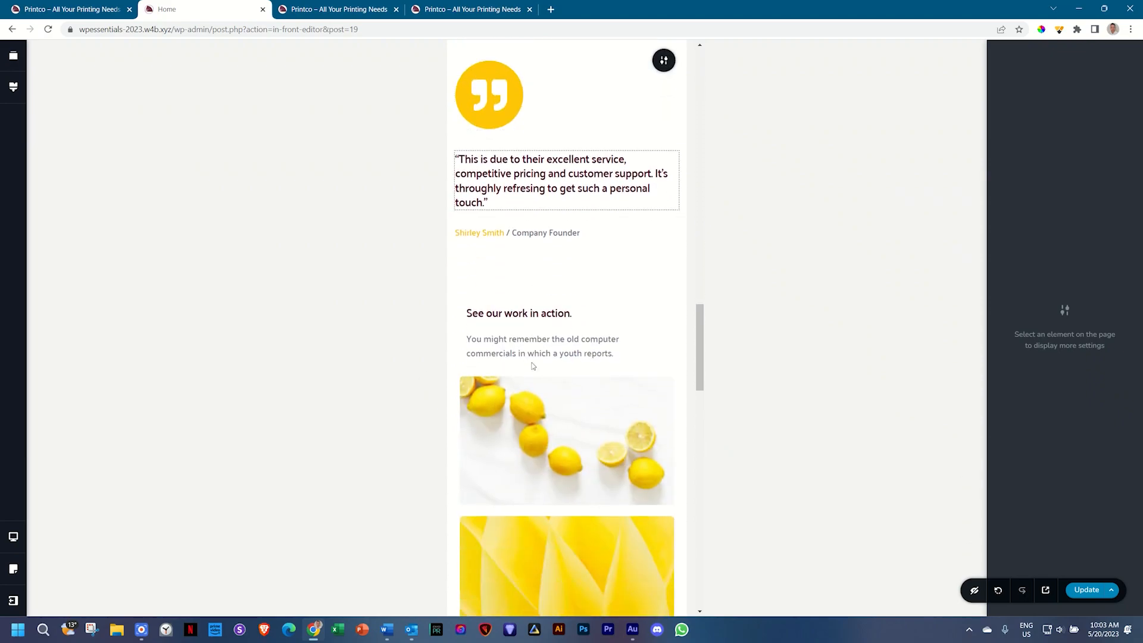
left_click_drag(539, 256, 545, 234)
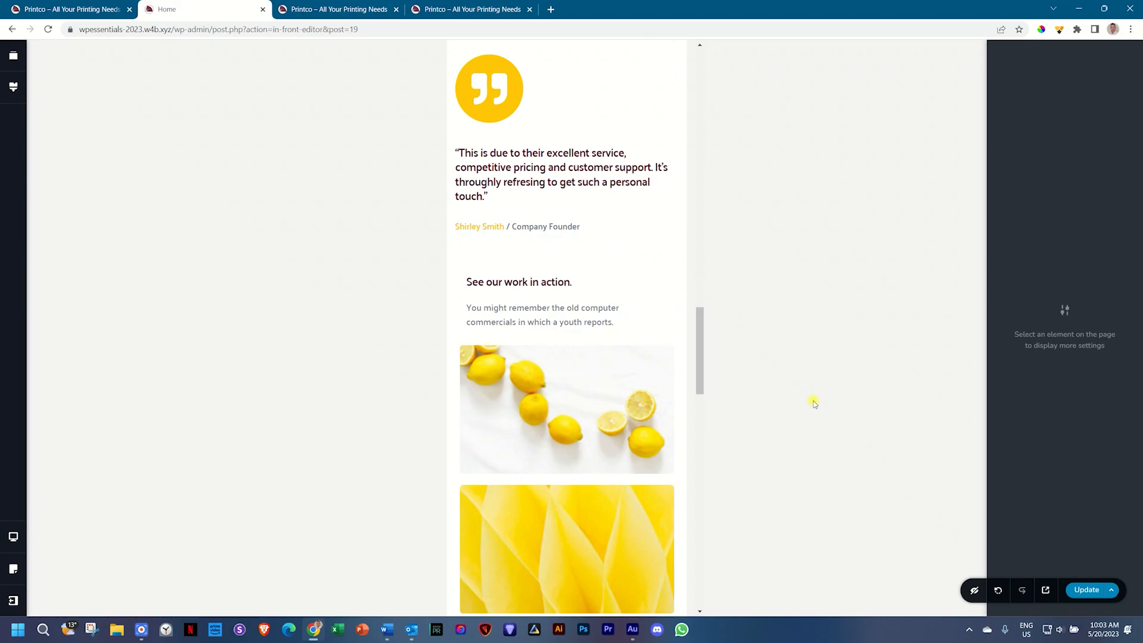
Left-align the About Proud Partners heading and the small tagline above it.
scroll(527, 381, "down", 9)
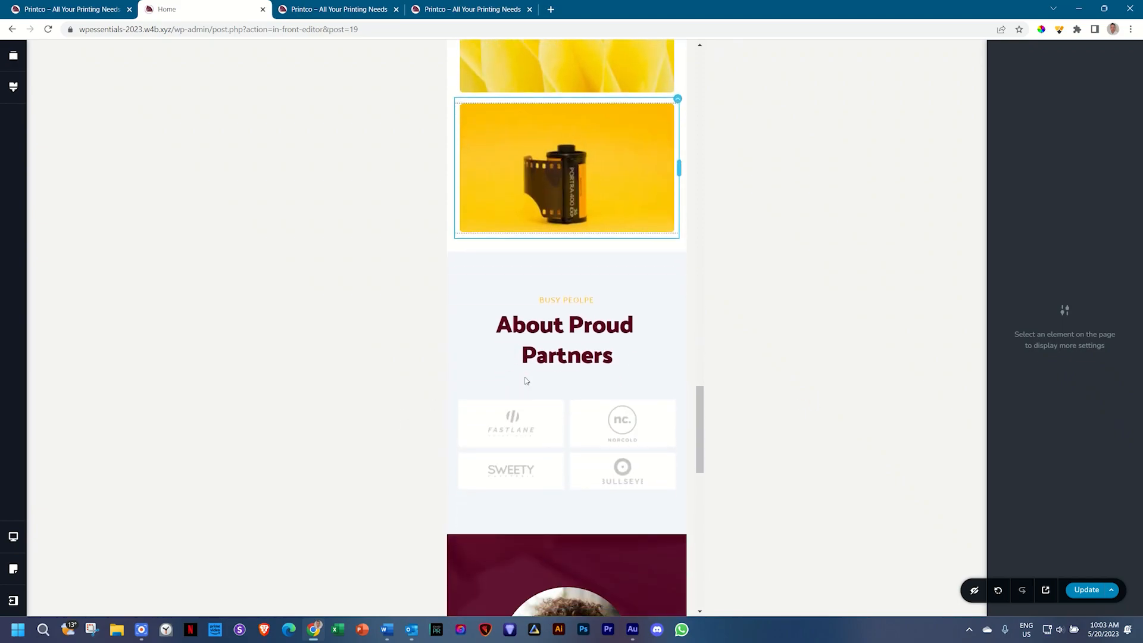
left_click(570, 327)
left_click(576, 290)
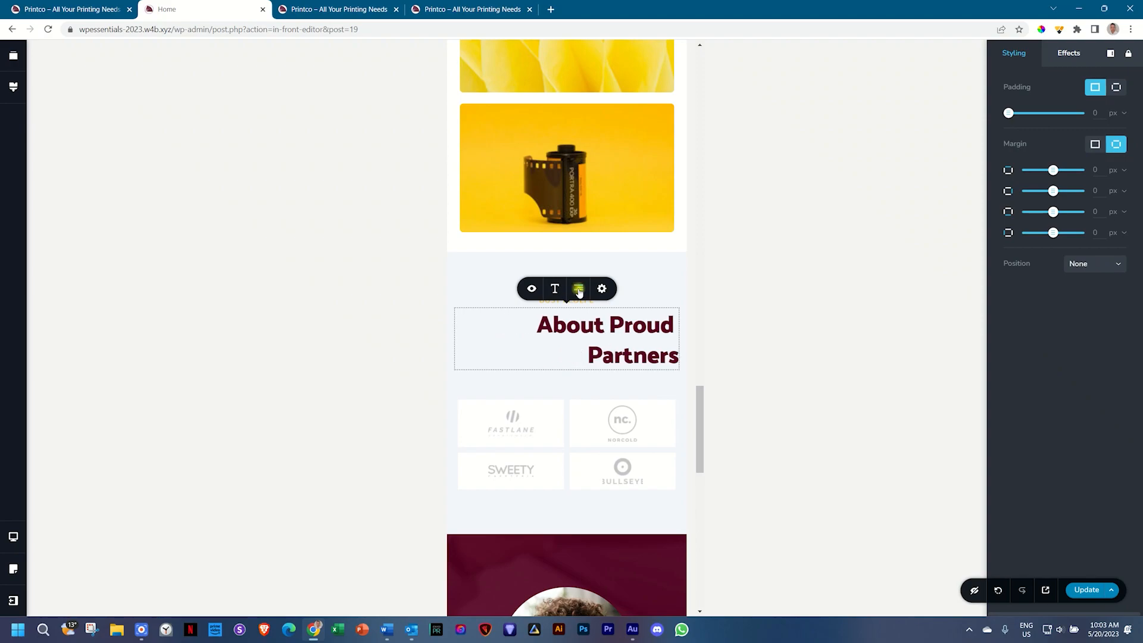
left_click(577, 291)
left_click(578, 291)
left_click(654, 290)
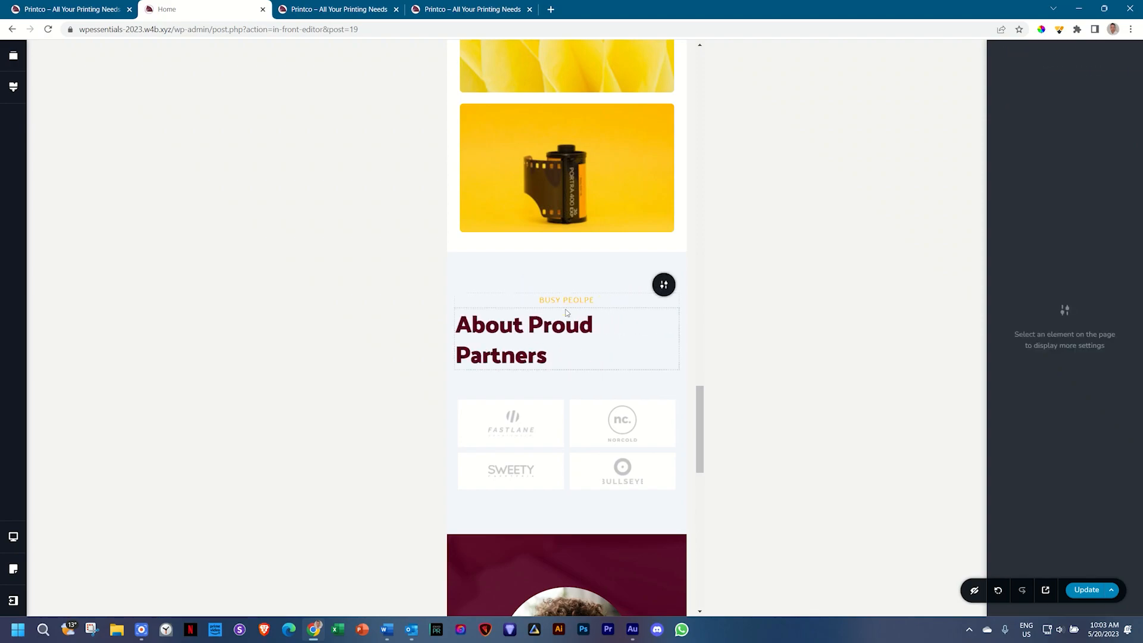
left_click(563, 297)
left_click(575, 281)
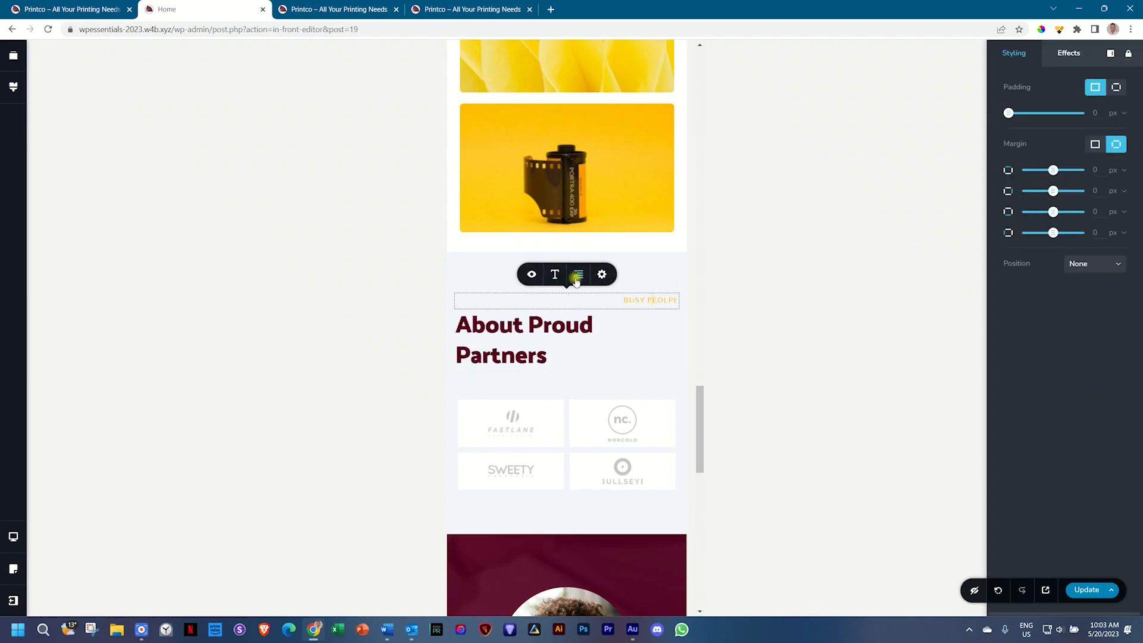
left_click(584, 279)
Look back over the mobile page from the hero video and countdown down to the work gallery to compare alignments.
scroll(562, 415, "up", 15)
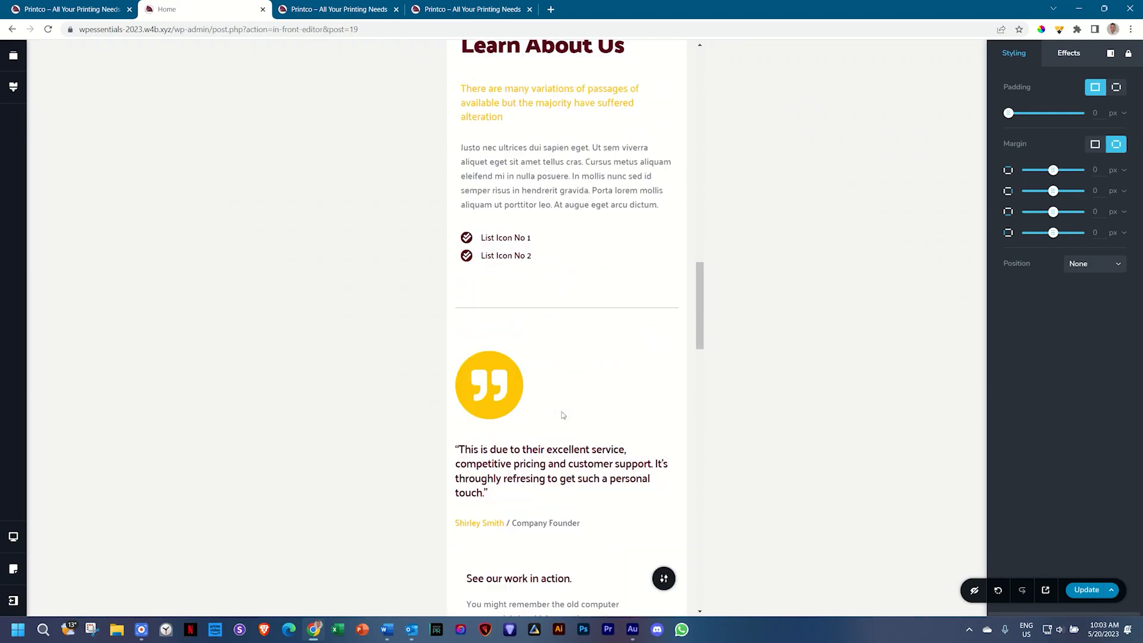
scroll(562, 415, "up", 10)
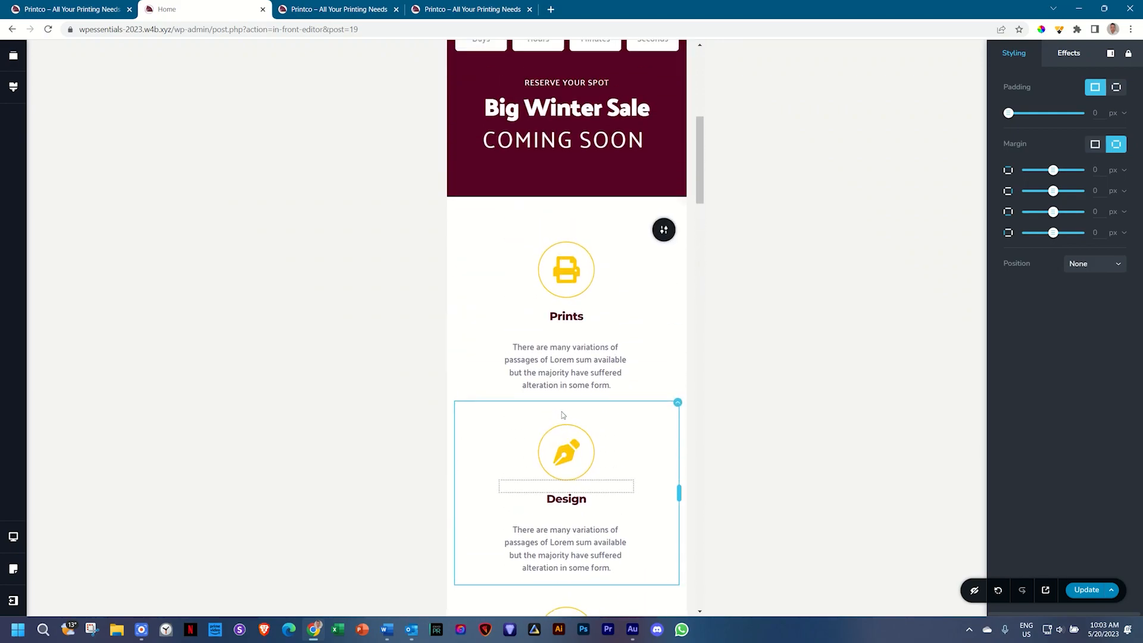
left_click(580, 285)
scroll(560, 298, "up", 5)
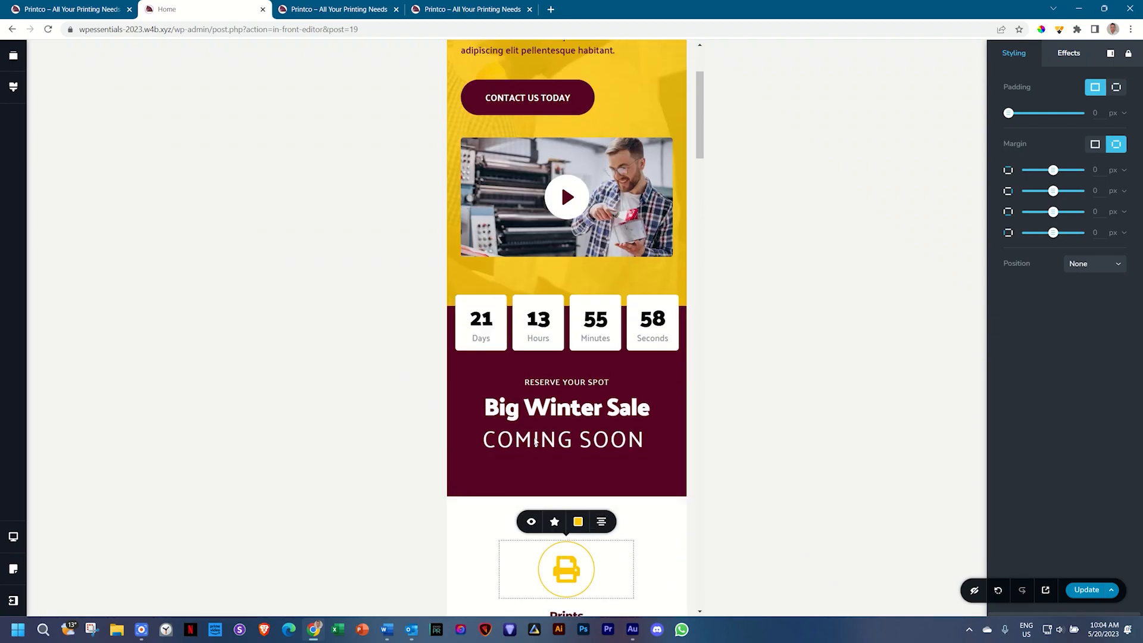
scroll(564, 305, "down", 12)
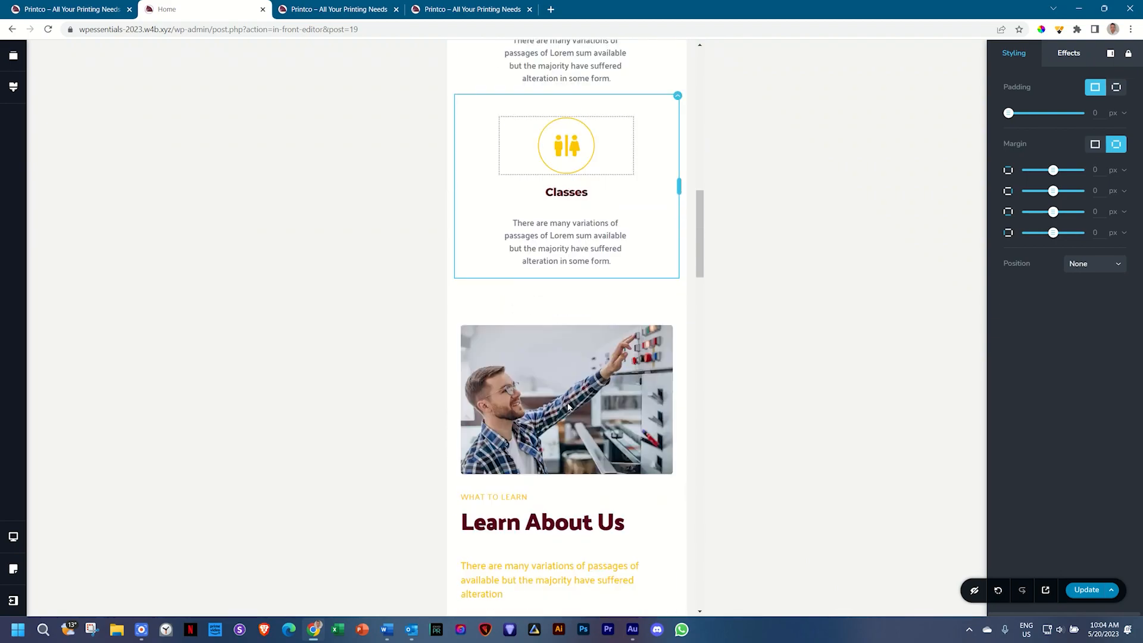
scroll(555, 335, "down", 15)
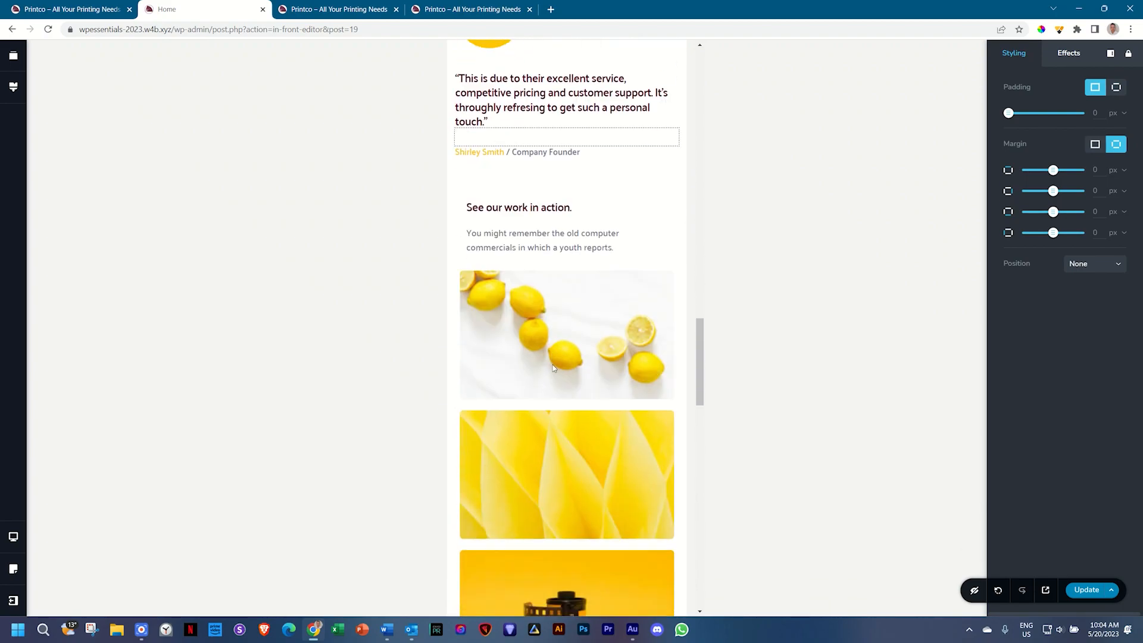
Left-align the round photo in the Owner section for mobile.
scroll(553, 368, "down", 8)
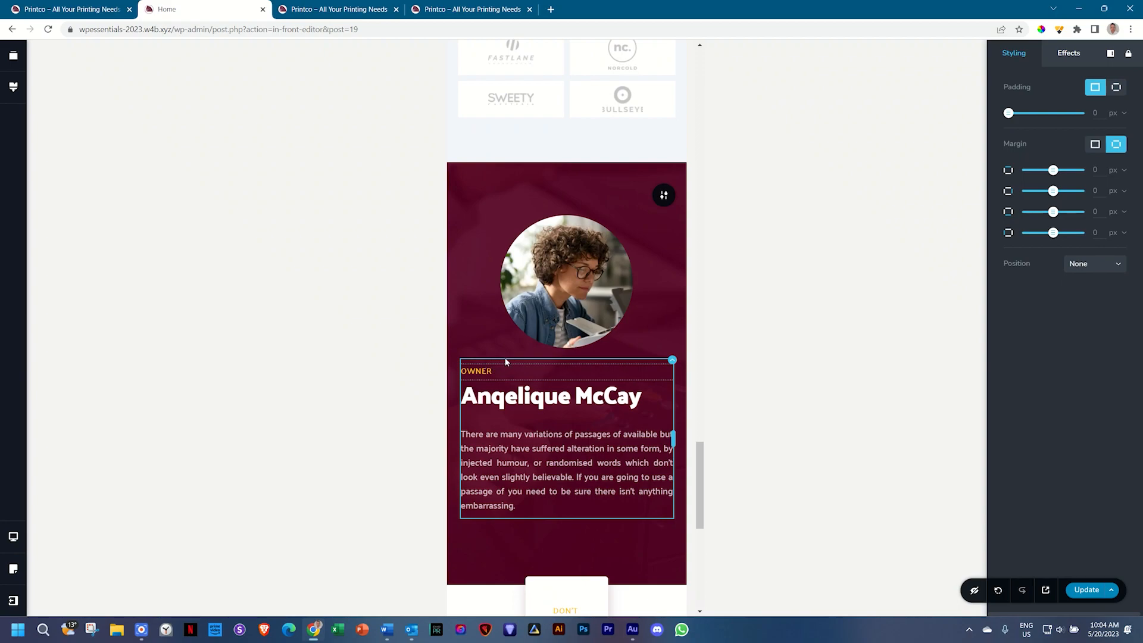
left_click(577, 299)
left_click(579, 371)
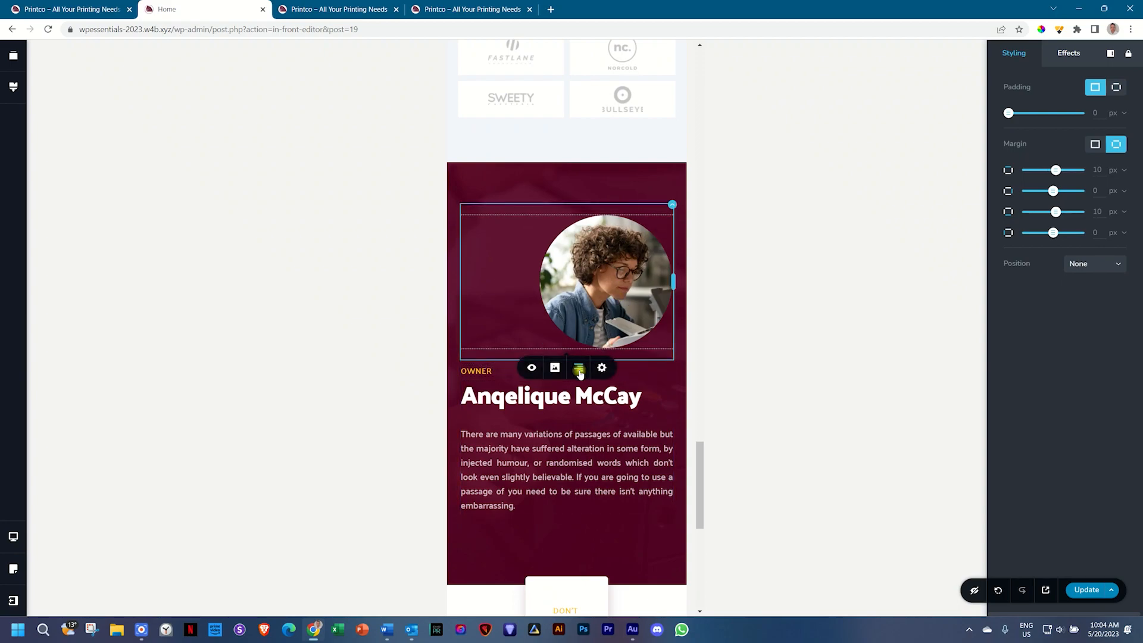
left_click(579, 370)
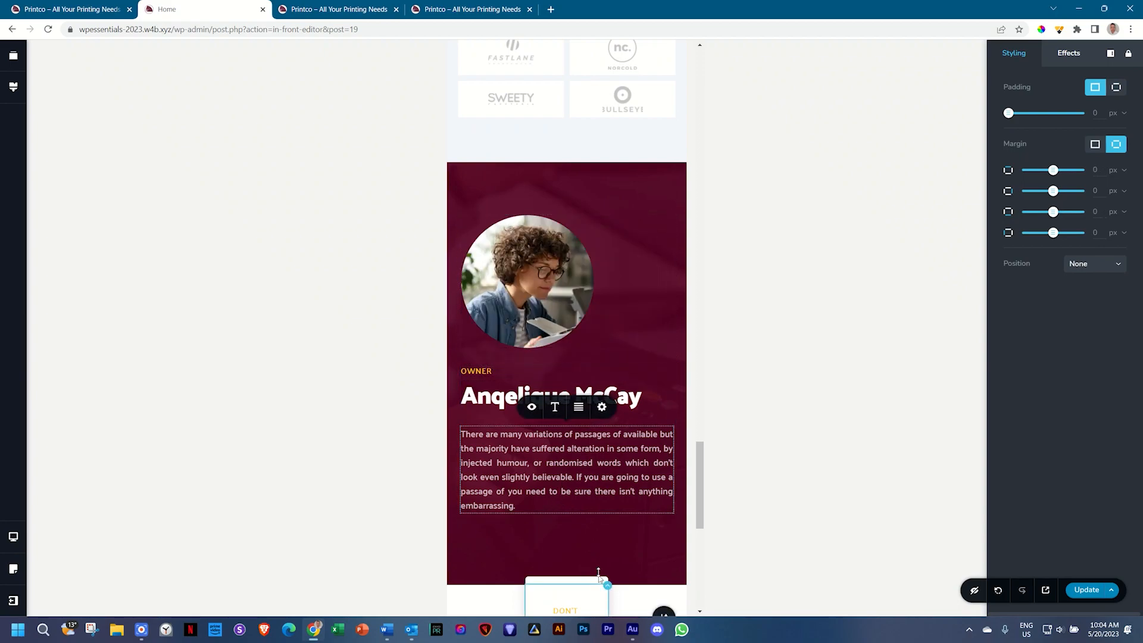
Set the width of the Talk to Us Today form block to 100.
scroll(596, 569, "down", 7)
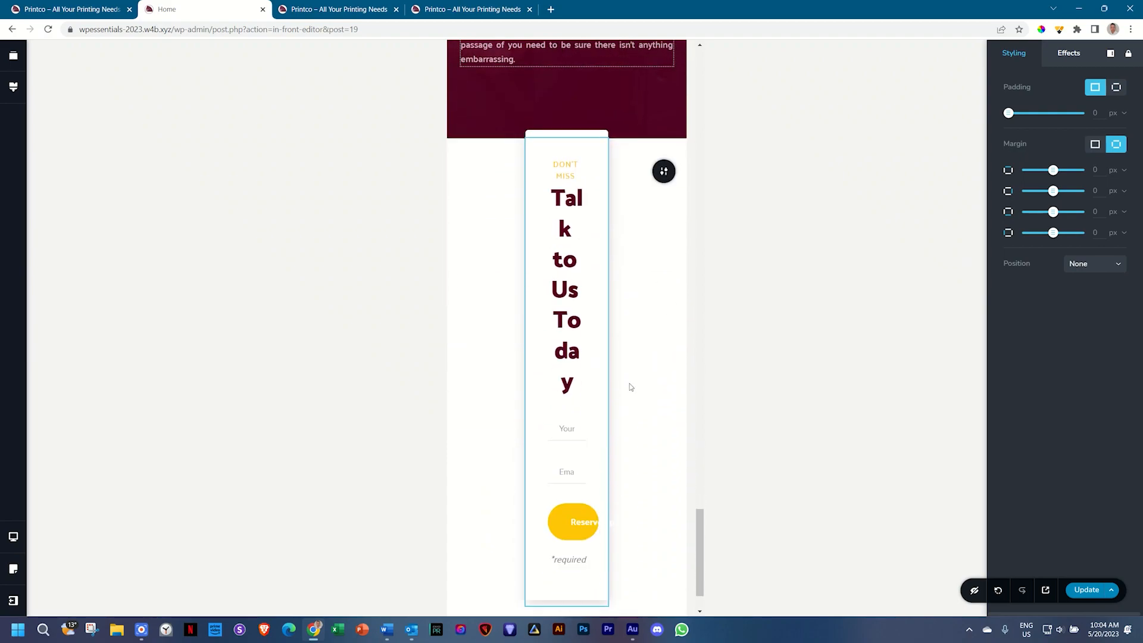
left_click(663, 175)
left_click(661, 174)
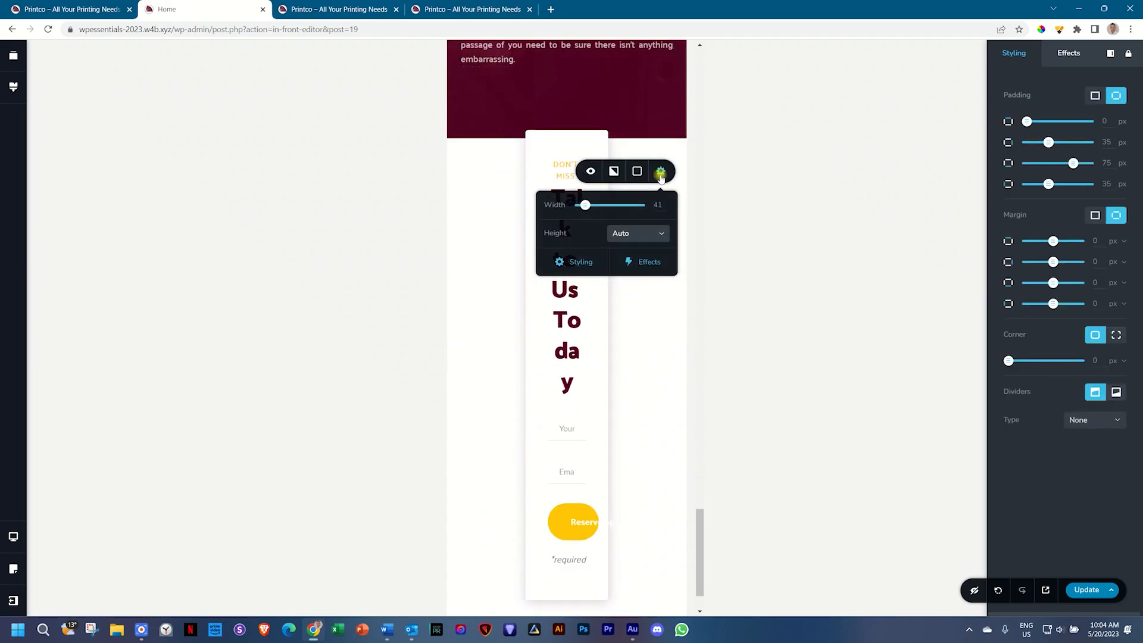
left_click_drag(586, 206, 647, 271)
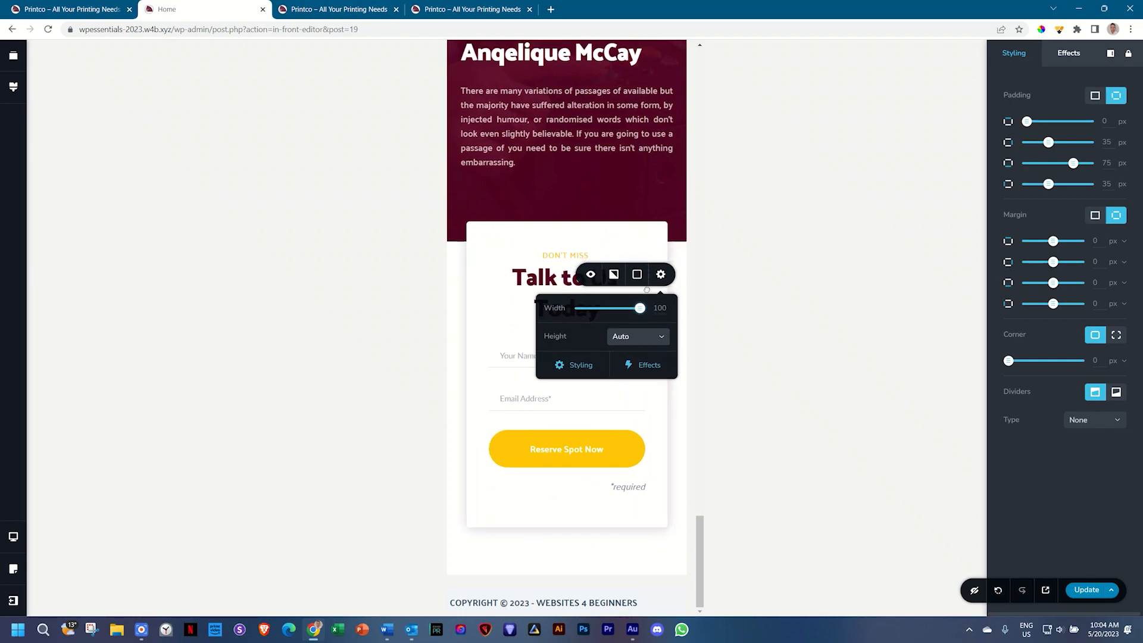
left_click(670, 429)
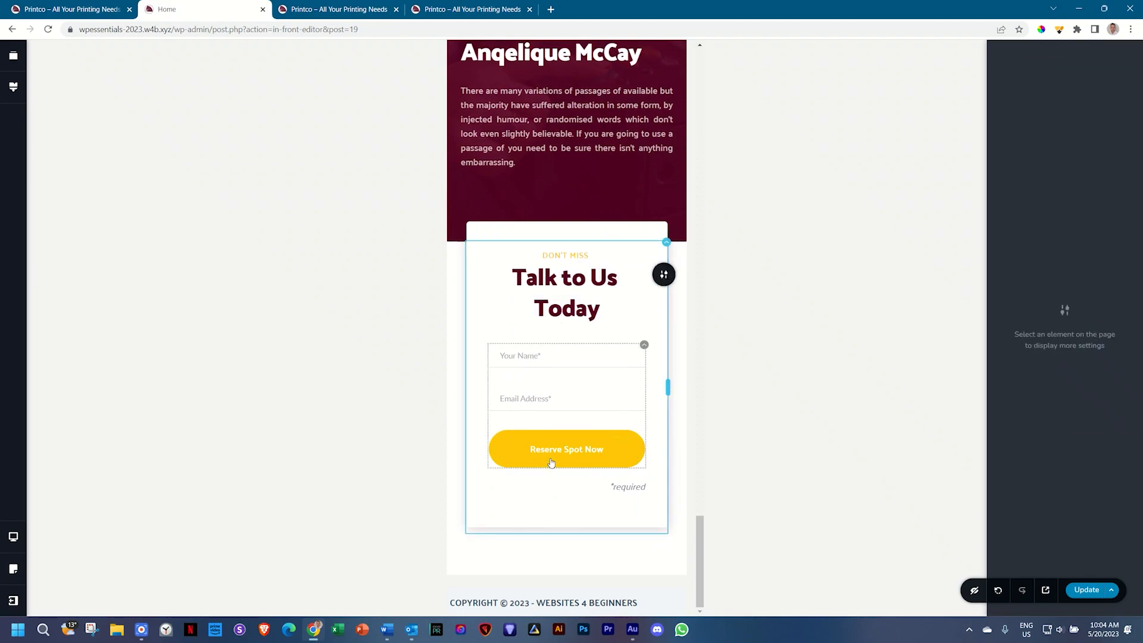
Check the Reserve Spot Now button's settings and look back up over the mobile page.
left_click(573, 442)
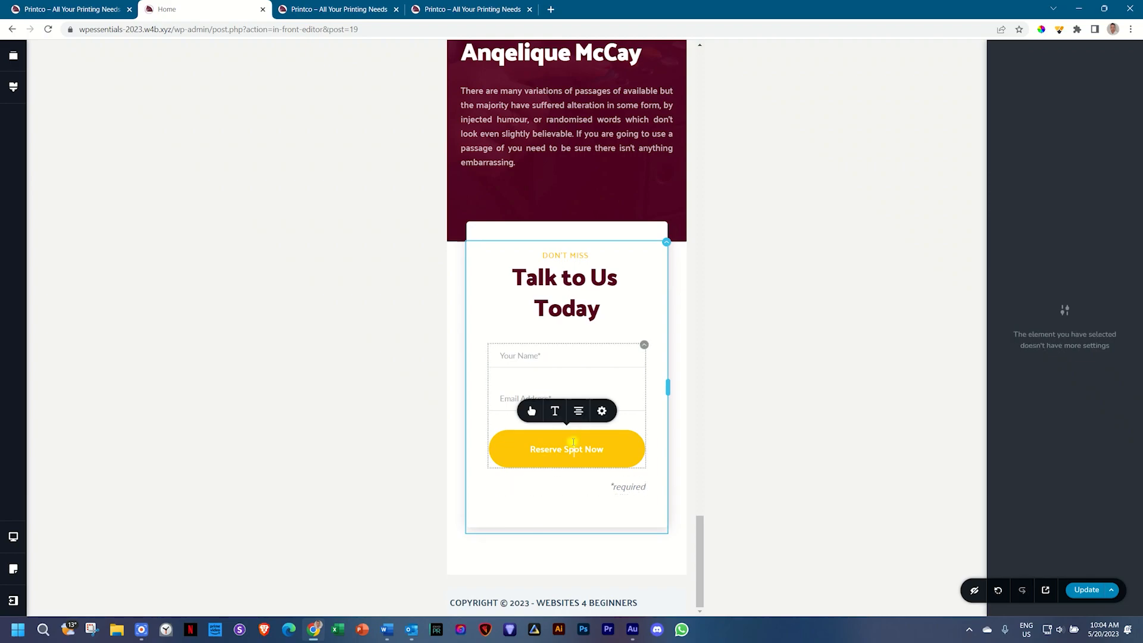
left_click(603, 411)
left_click(572, 514)
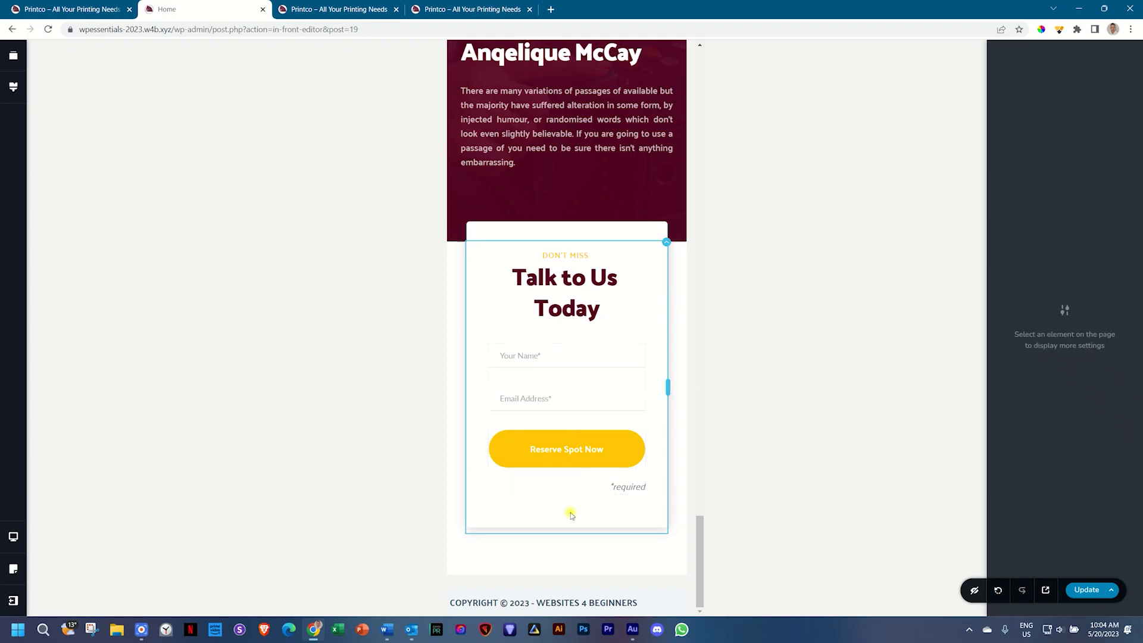
scroll(572, 516, "up", 15)
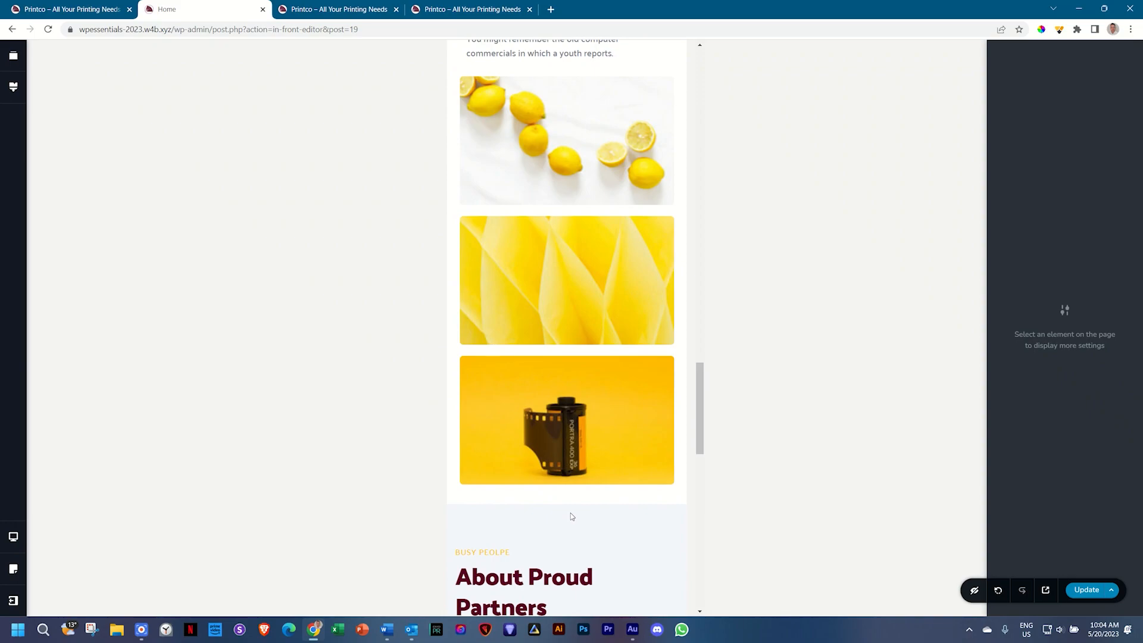
Switch the page preview from mobile to tablet and on to the desktop layout.
scroll(571, 513, "up", 15)
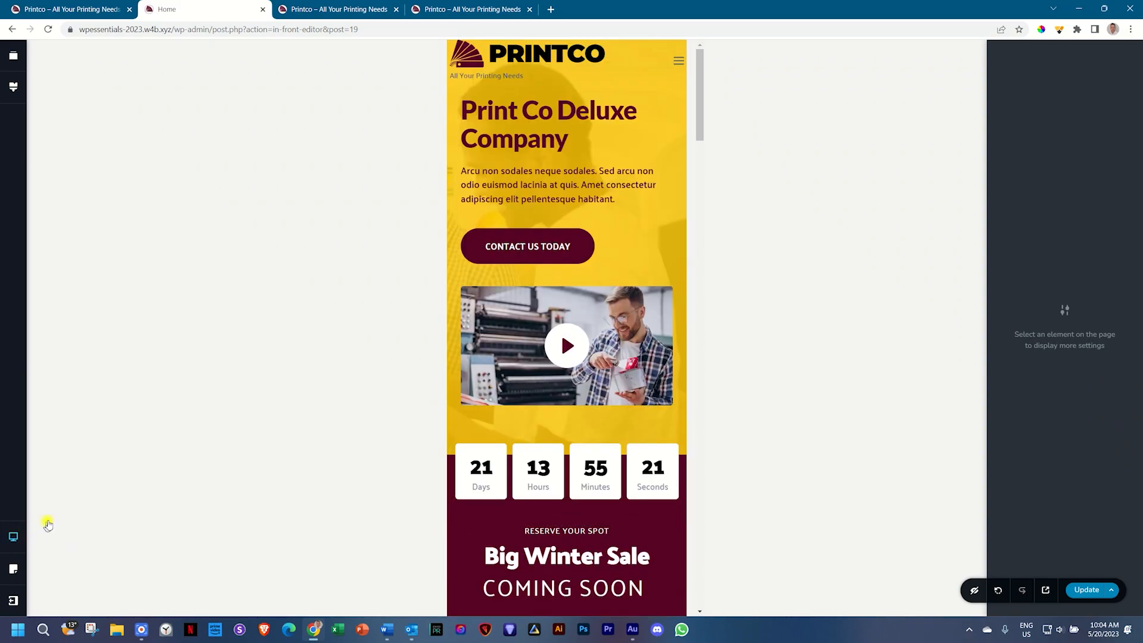
left_click(64, 536)
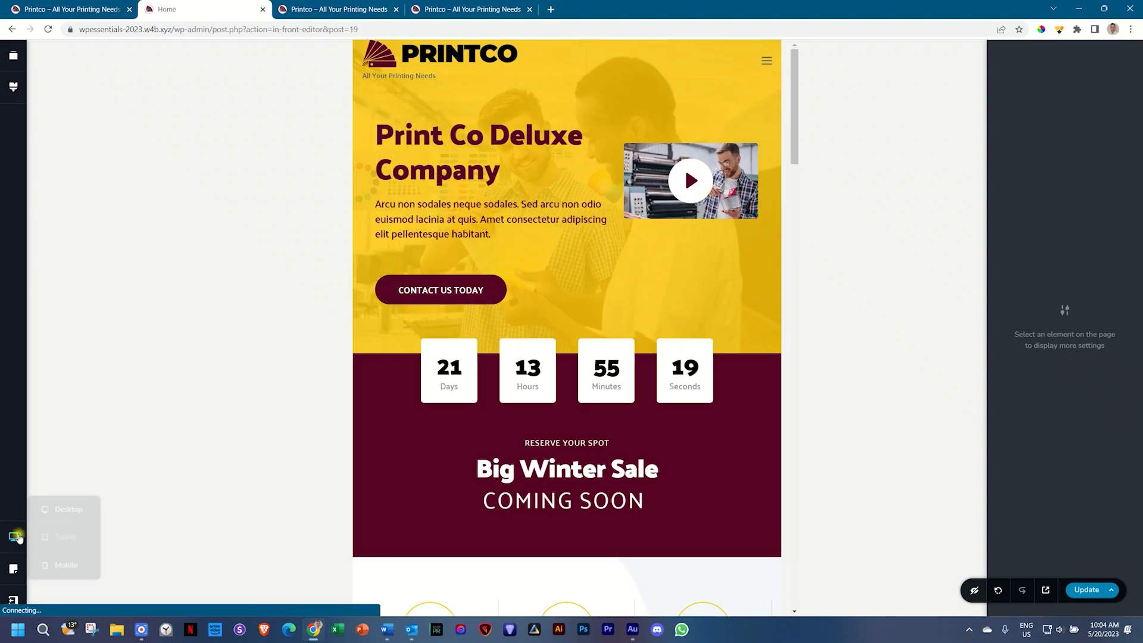
left_click(60, 509)
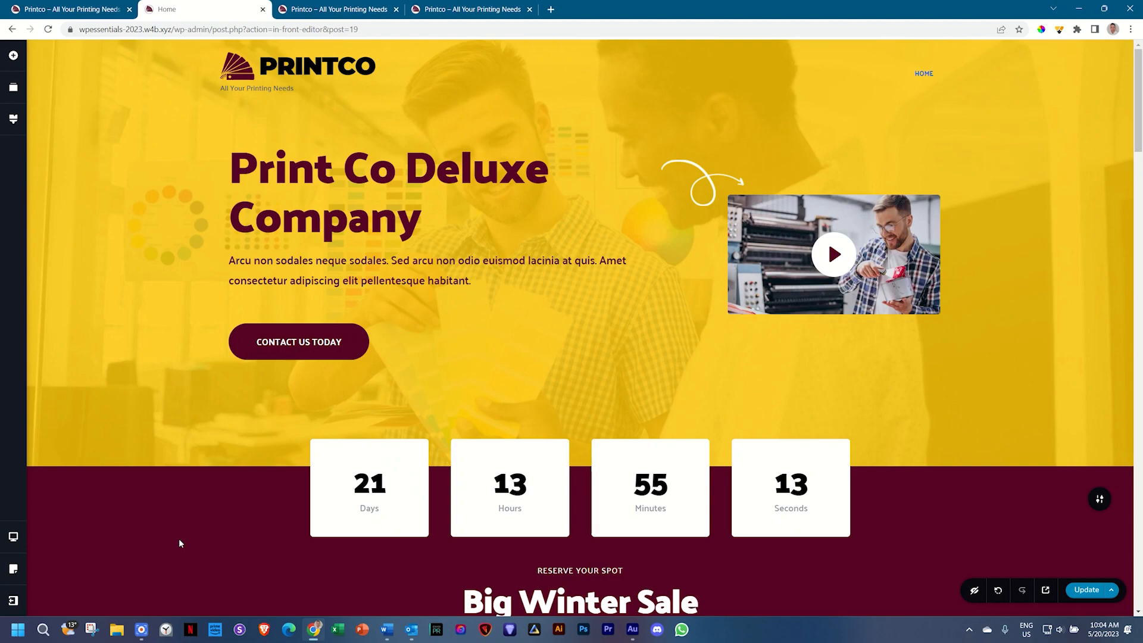
Review the desktop layout from the hero and countdown down to the Talk to Us Today form, and return to the header.
scroll(180, 543, "down", 14)
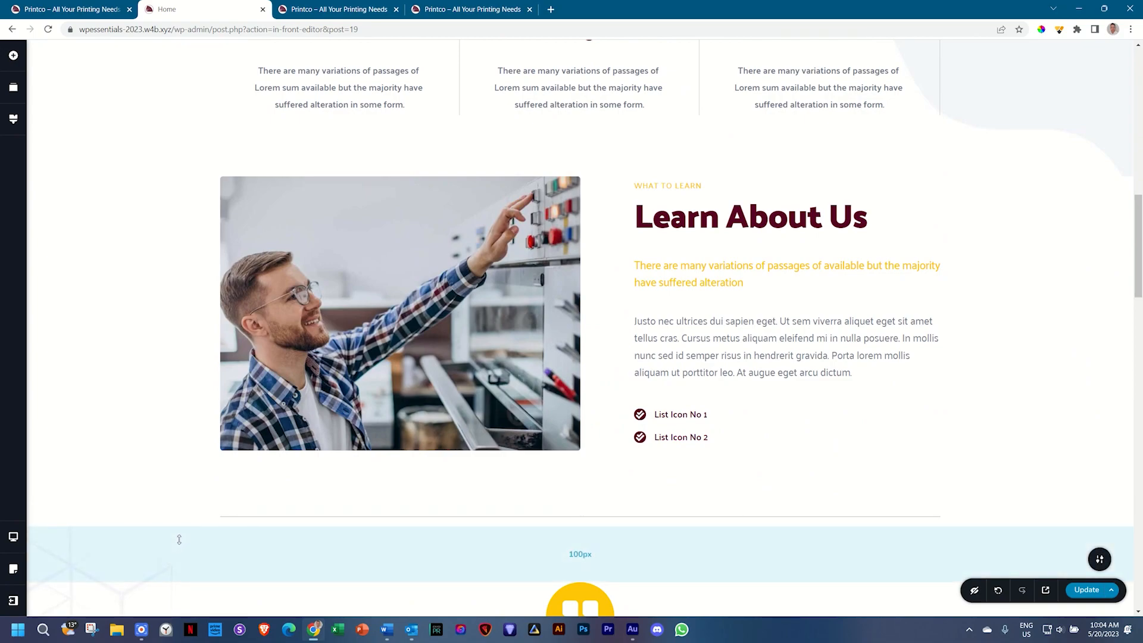
scroll(180, 540, "down", 9)
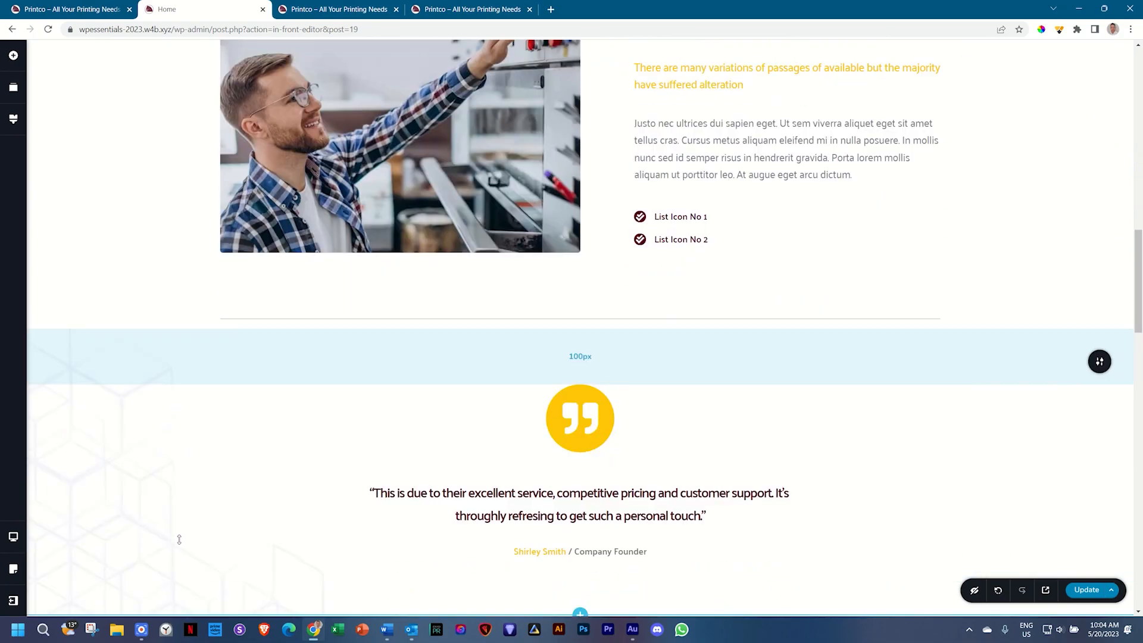
scroll(181, 543, "down", 15)
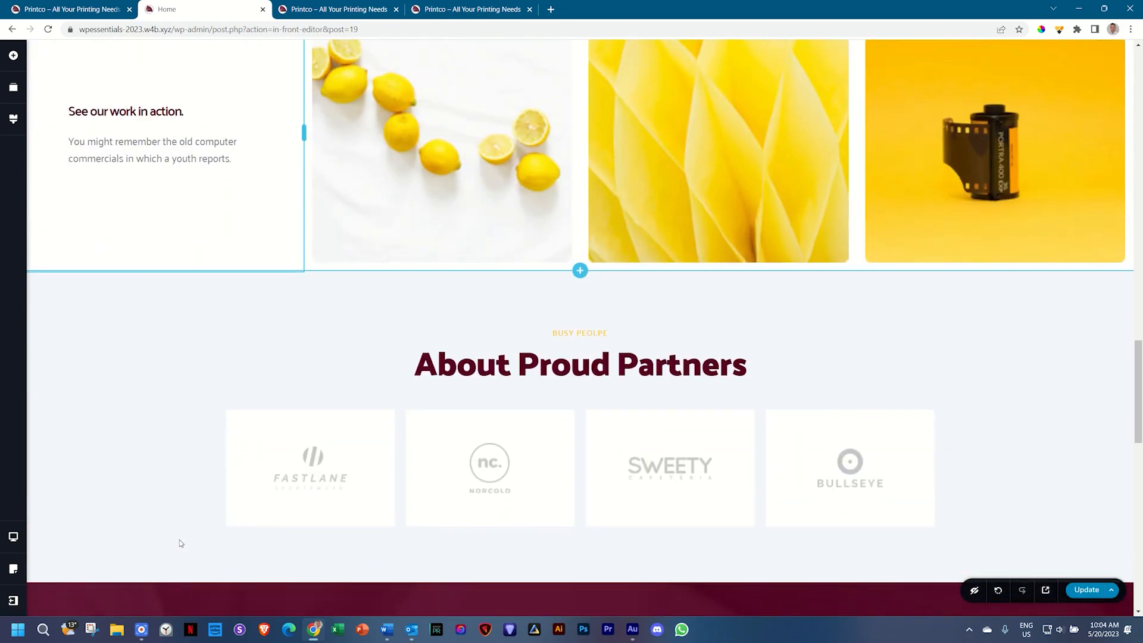
scroll(180, 540, "down", 5)
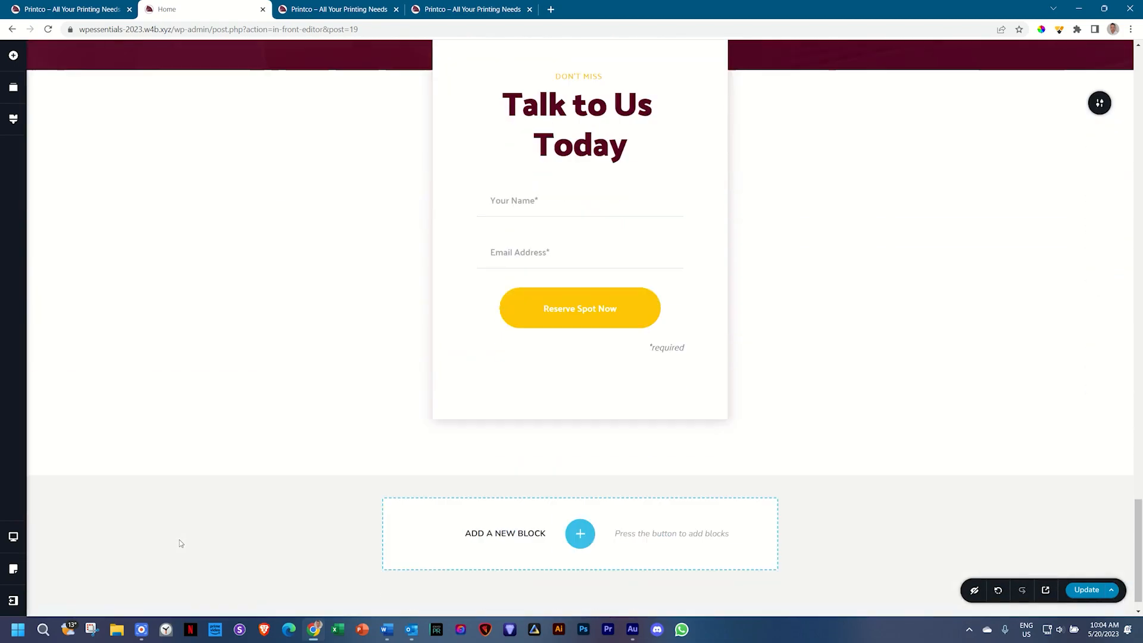
left_click_drag(1137, 510, 1136, 57)
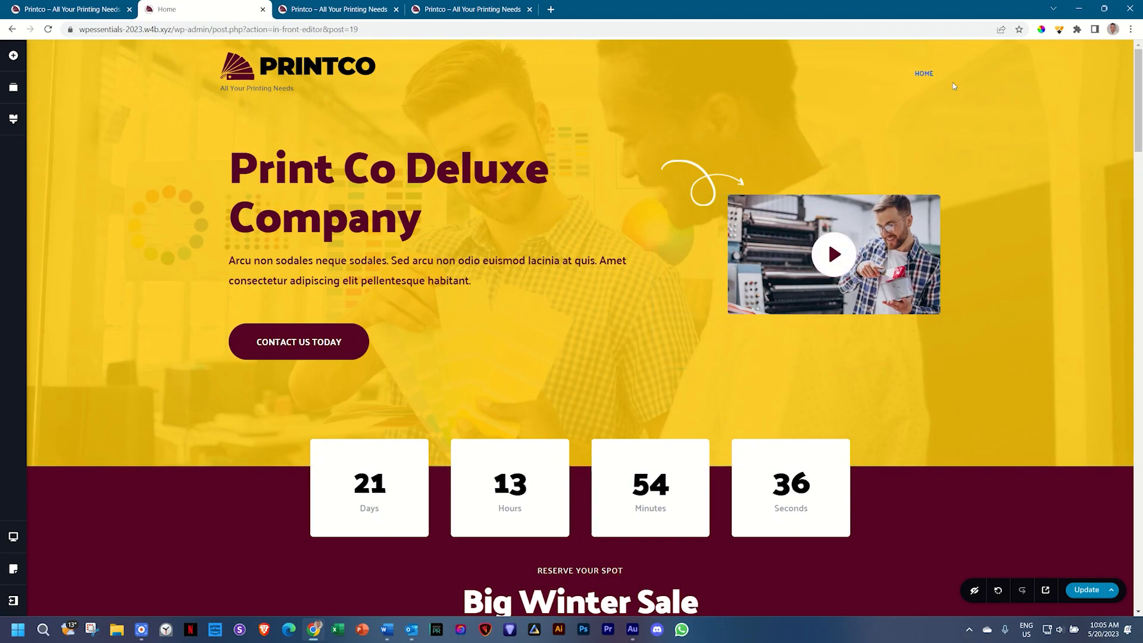
scroll(674, 398, "down", 4)
scroll(674, 398, "up", 4)
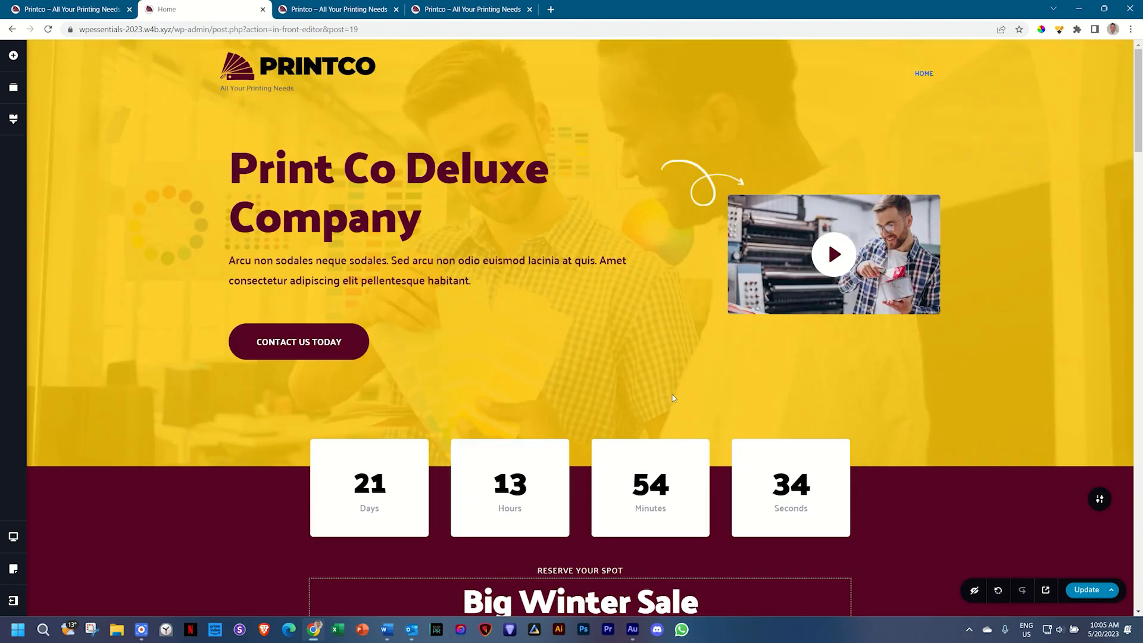
Switch to the published Printco reference site and examine its header, navigation and hero section for comparison.
left_click(76, 7)
scroll(1142, 534, "up", 8)
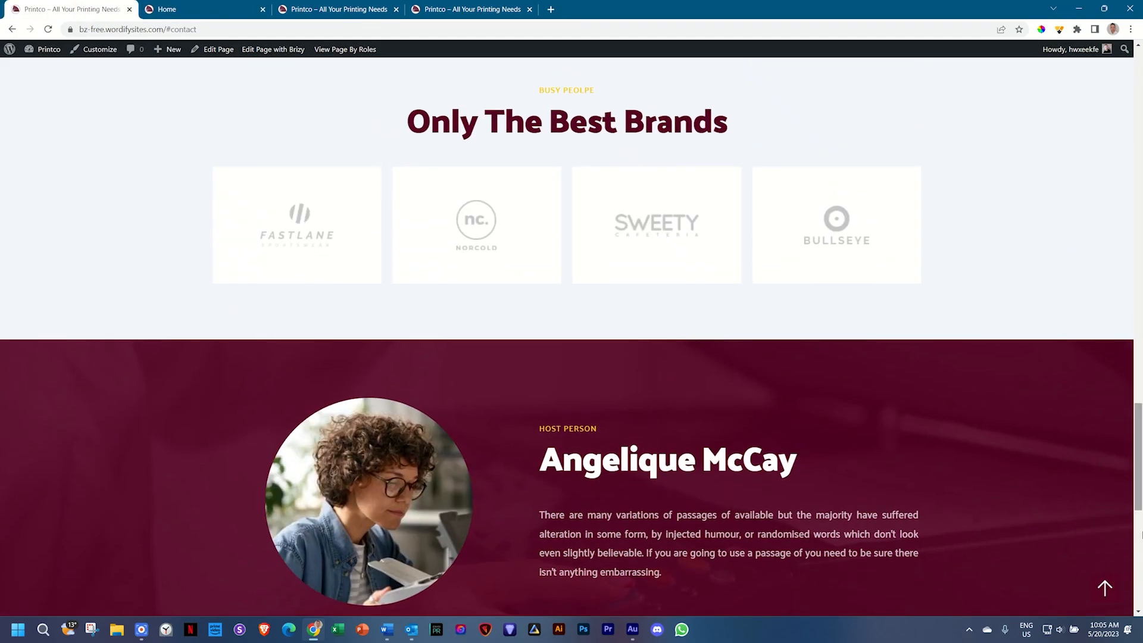
left_click_drag(1138, 476, 1138, 59)
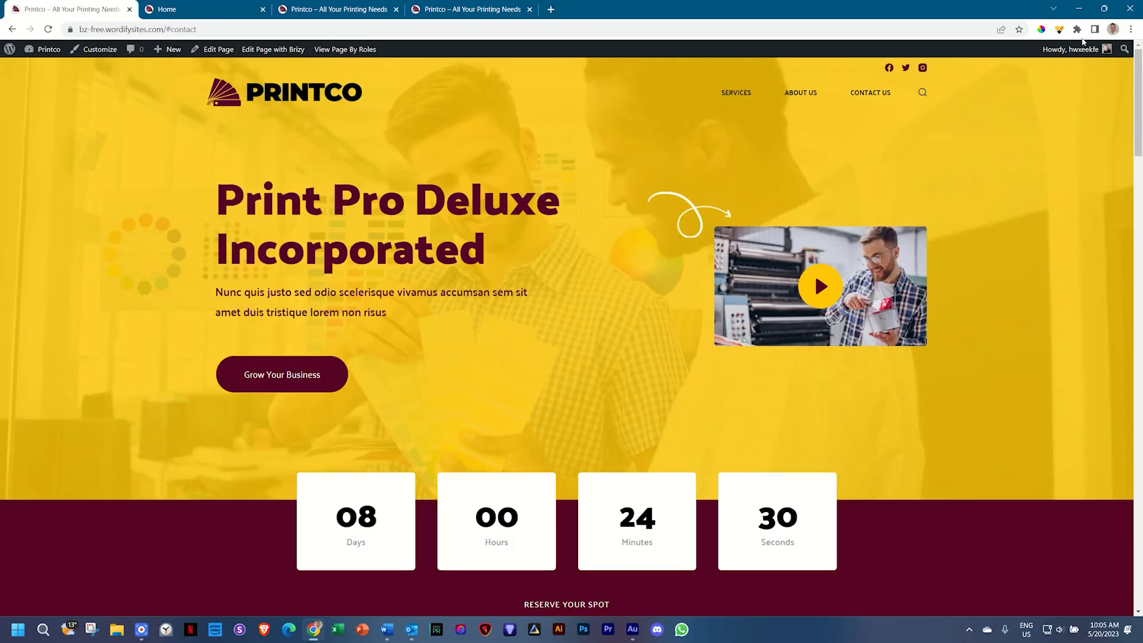